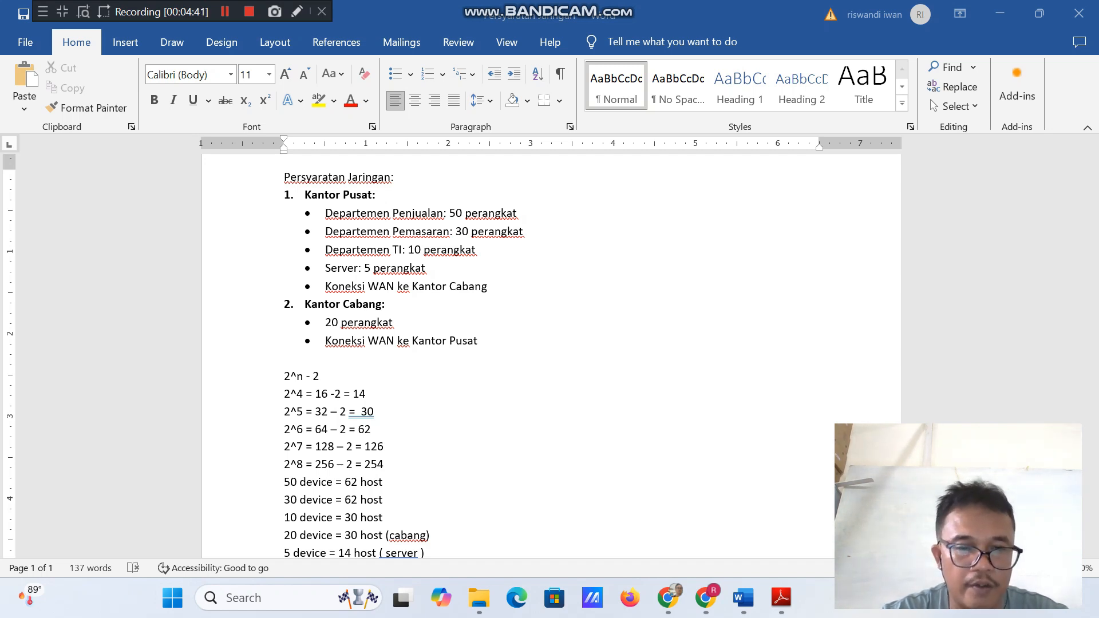
Review the network requirements of Kantor Pusat and Kantor Cabang alongside the host-capacity calculations and subnet mask list.
{"action": "scroll", "coordinate": [550, 355], "scroll_direction": "down", "scroll_amount": 1}
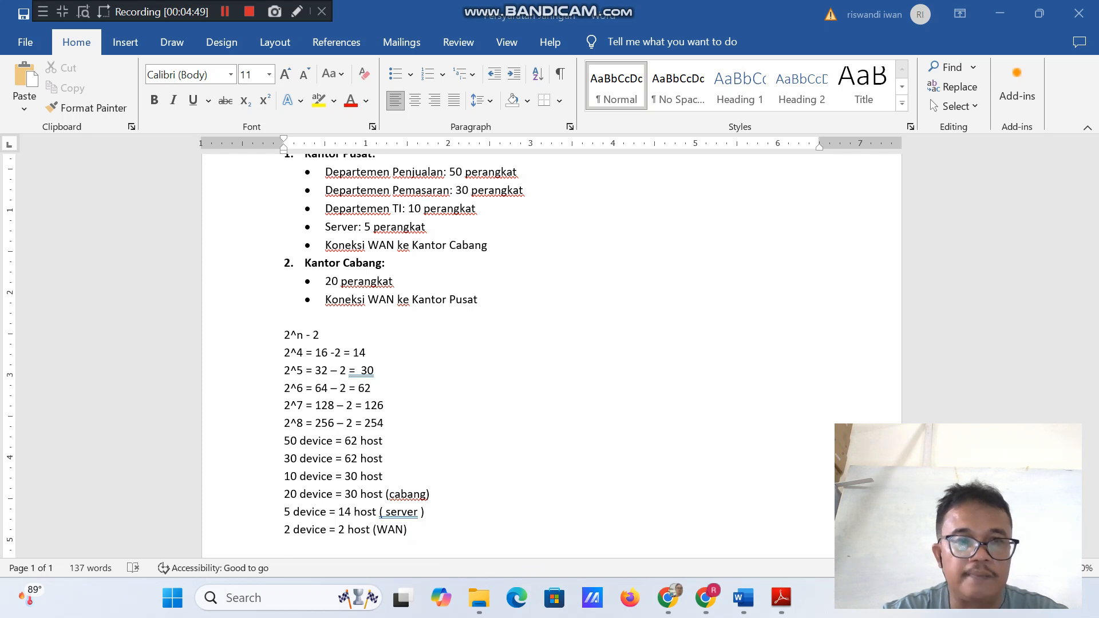
{"action": "key", "text": "shift+F12"}
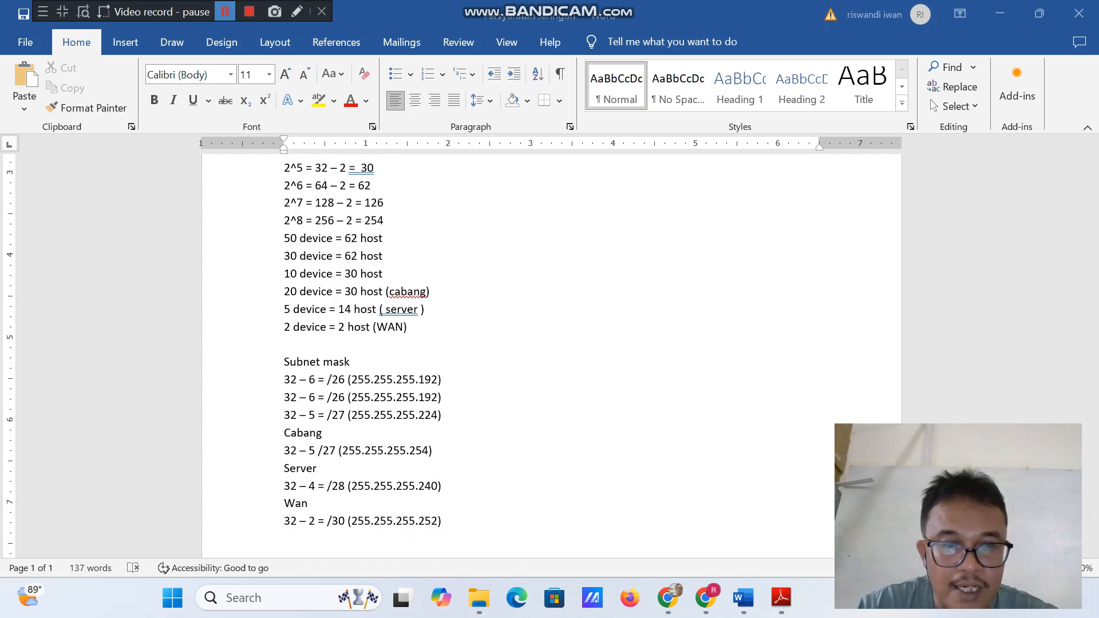
{"action": "key", "text": "shift+F12"}
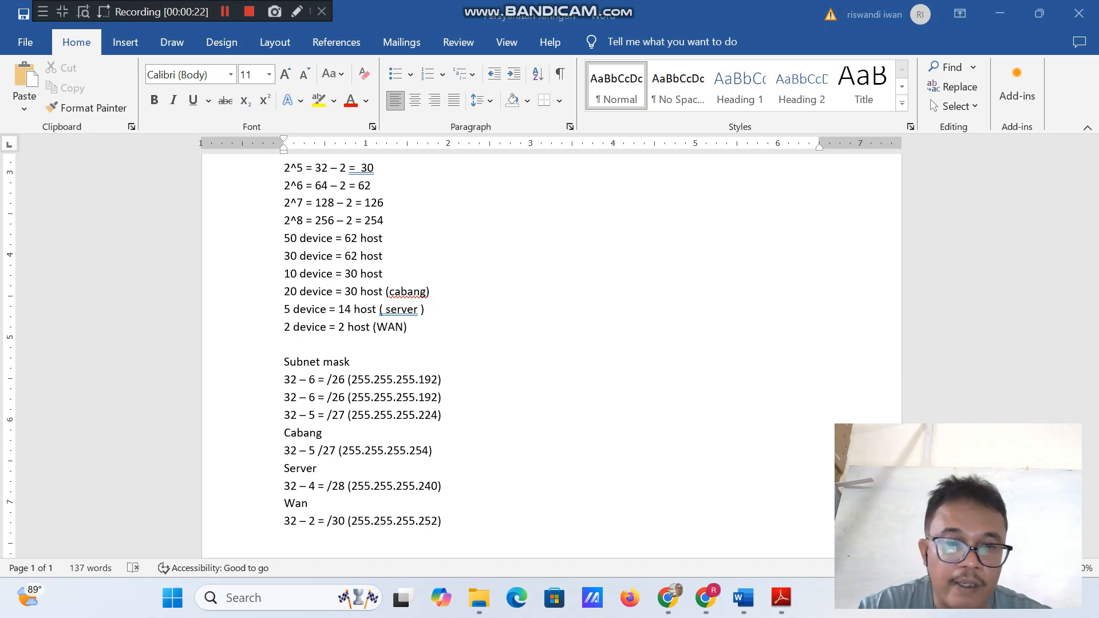
{"action": "scroll", "coordinate": [550, 355], "scroll_direction": "up", "scroll_amount": 5}
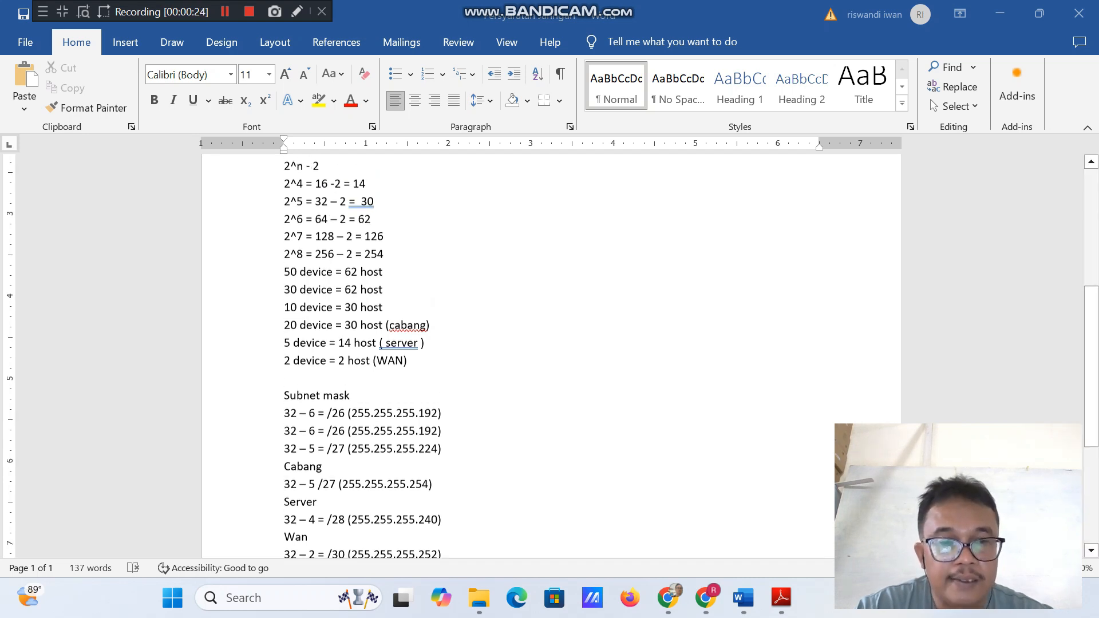
{"action": "scroll", "coordinate": [550, 355], "scroll_direction": "up", "scroll_amount": 2}
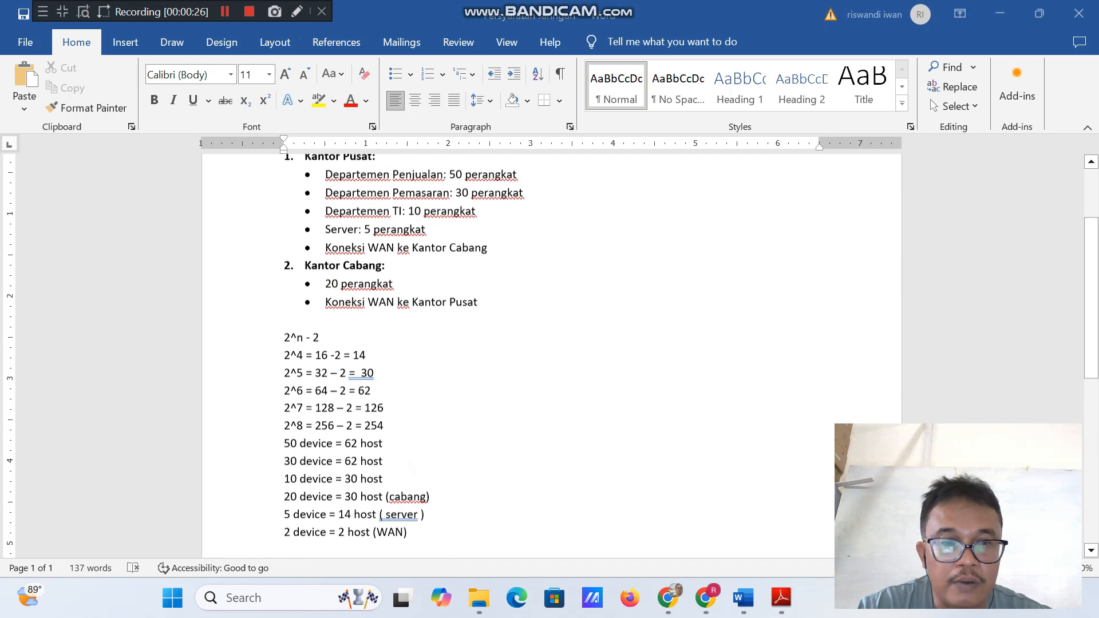
{"action": "scroll", "coordinate": [550, 355], "scroll_direction": "down", "scroll_amount": 1}
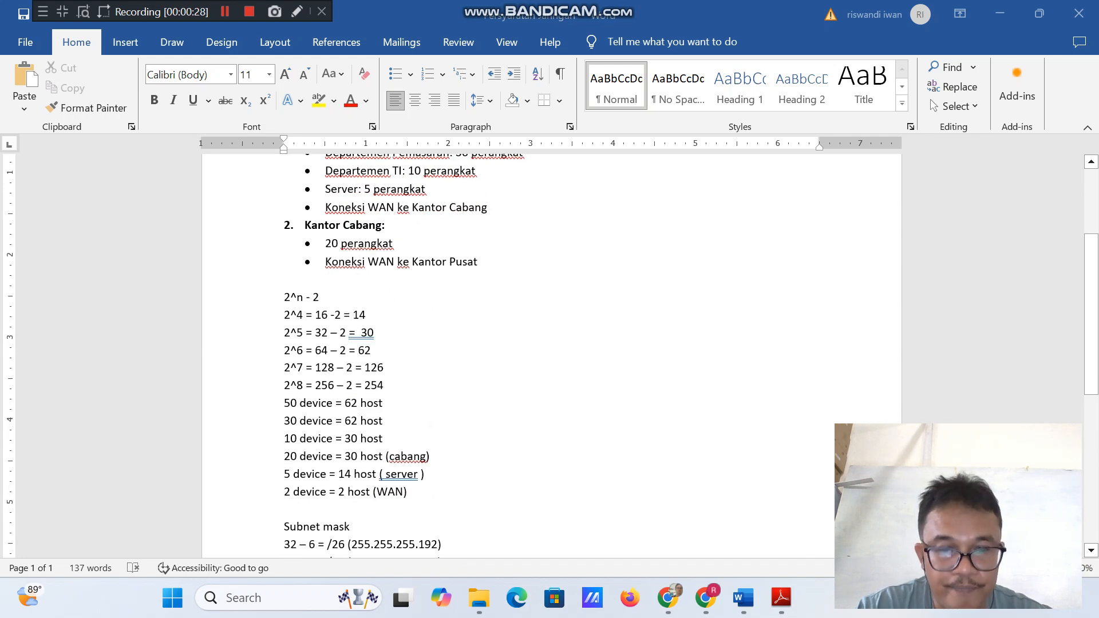
{"action": "scroll", "coordinate": [549, 355], "scroll_direction": "up", "scroll_amount": 2}
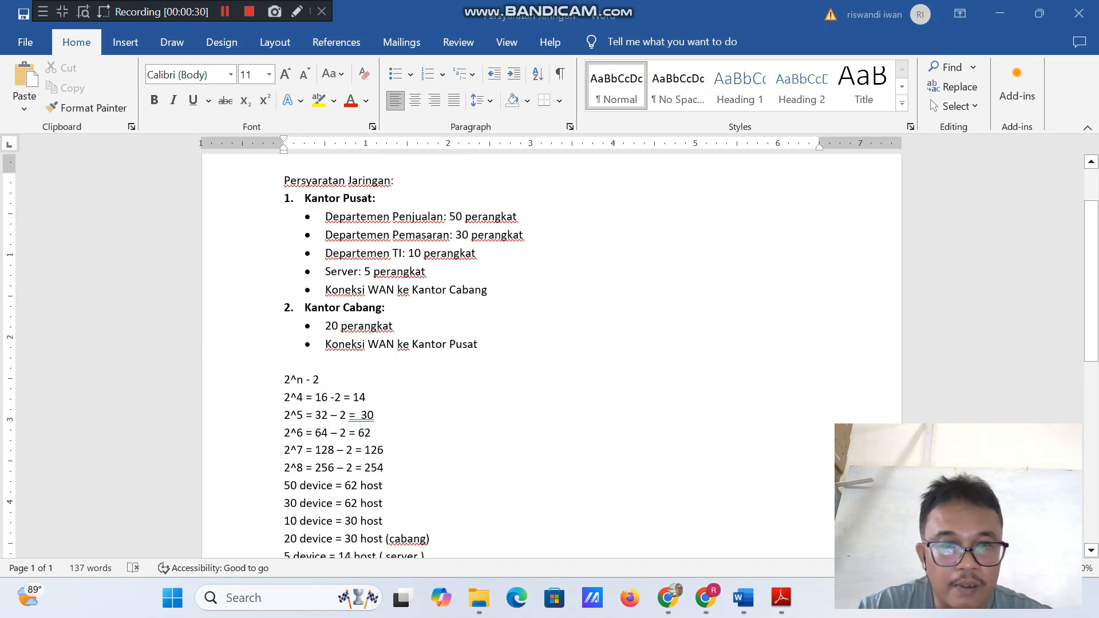
{"action": "scroll", "coordinate": [550, 355], "scroll_direction": "down", "scroll_amount": 4}
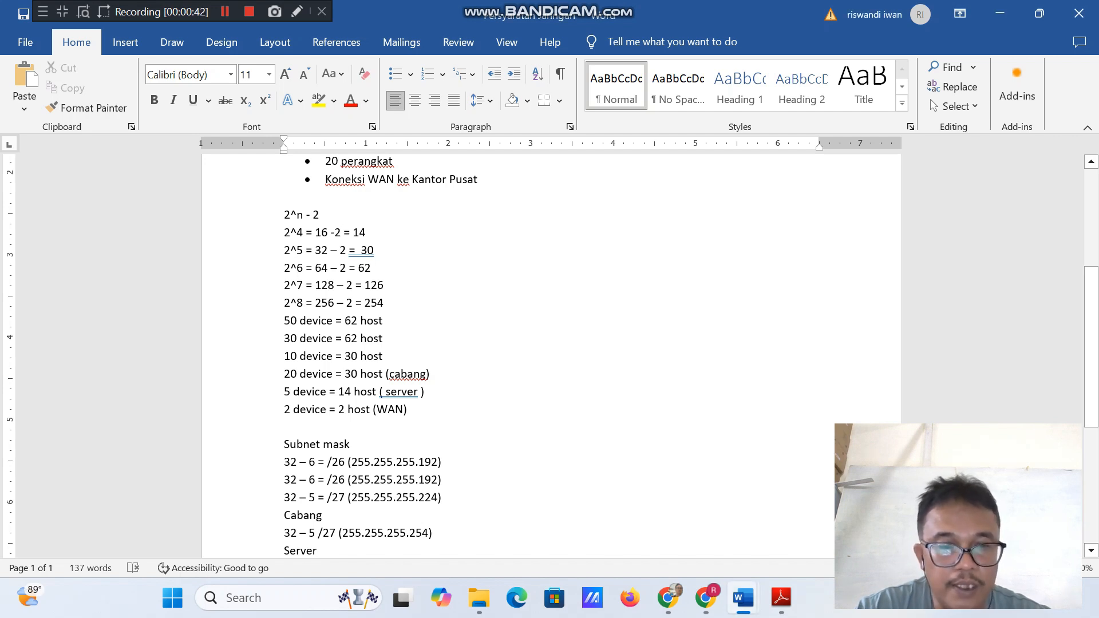
Compare the two /26 subnet mask entries with the device requirements of the Kantor Pusat departments.
{"action": "left_click_drag", "start_coordinate": [348, 462], "coordinate": [448, 462]}
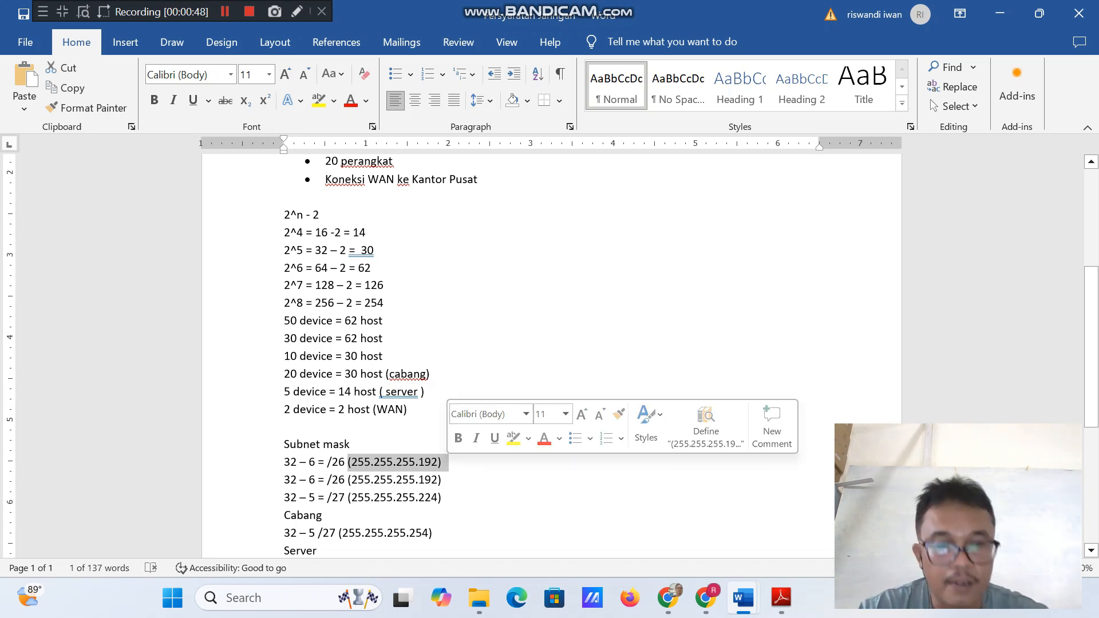
{"action": "left_click", "coordinate": [492, 460]}
{"action": "scroll", "coordinate": [493, 459], "scroll_direction": "up", "scroll_amount": 3}
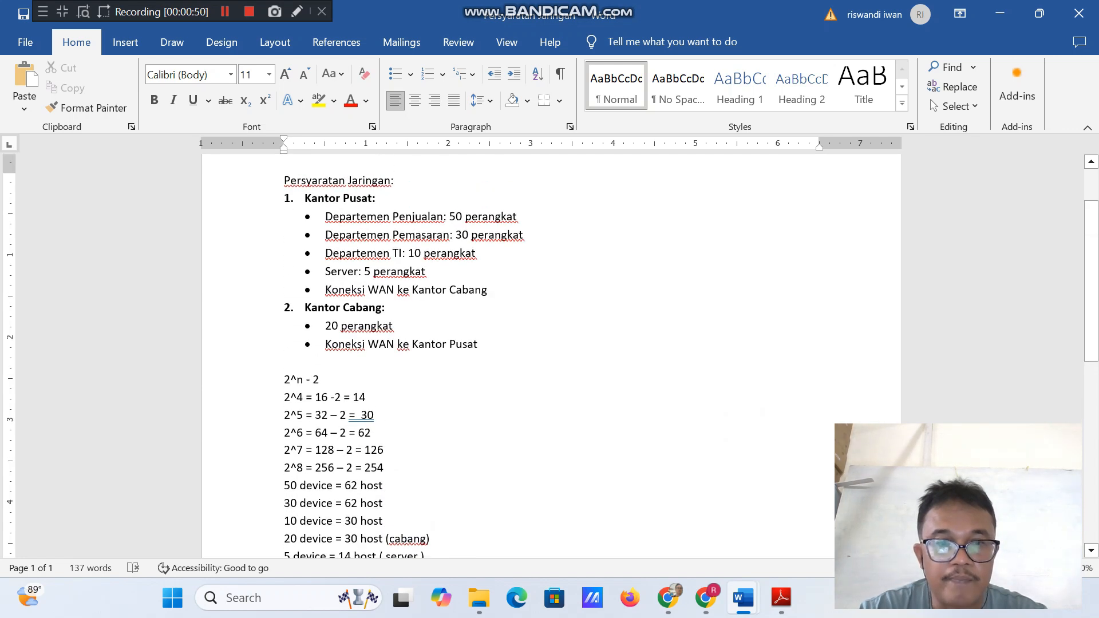
{"action": "scroll", "coordinate": [492, 355], "scroll_direction": "down", "scroll_amount": 3}
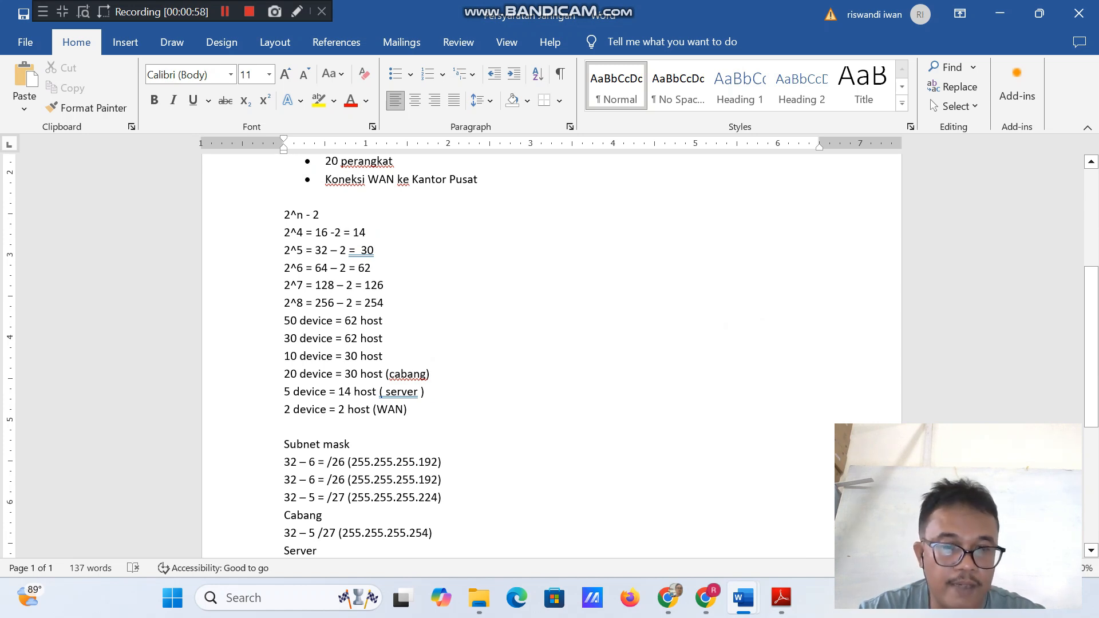
{"action": "left_click_drag", "start_coordinate": [351, 479], "coordinate": [449, 479]}
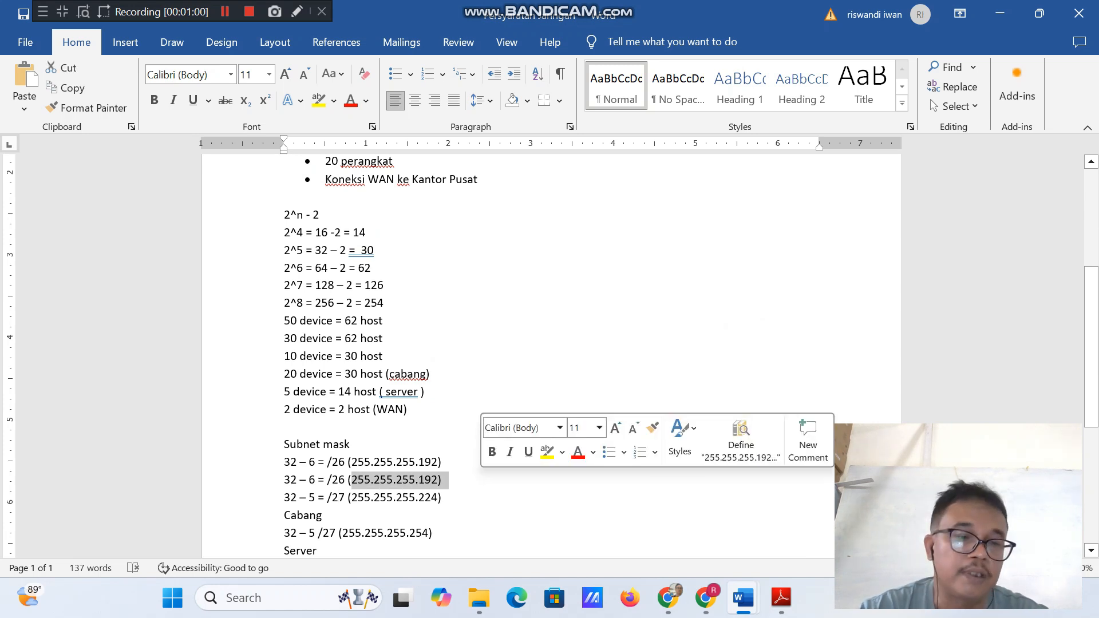
{"action": "scroll", "coordinate": [550, 355], "scroll_direction": "up", "scroll_amount": 3}
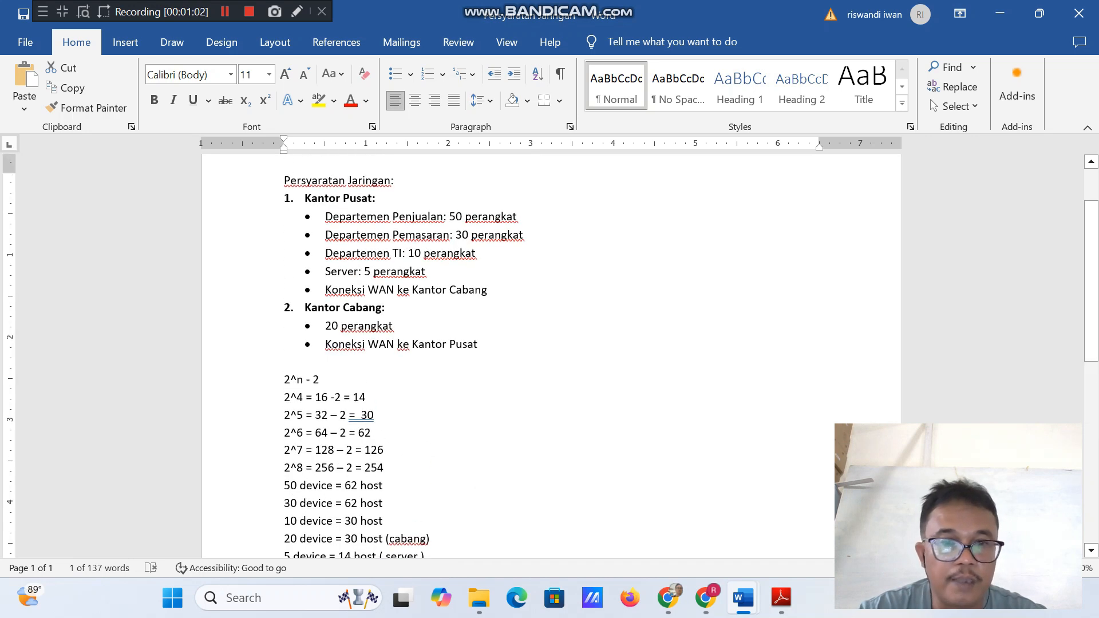
{"action": "scroll", "coordinate": [549, 355], "scroll_direction": "down", "scroll_amount": 3}
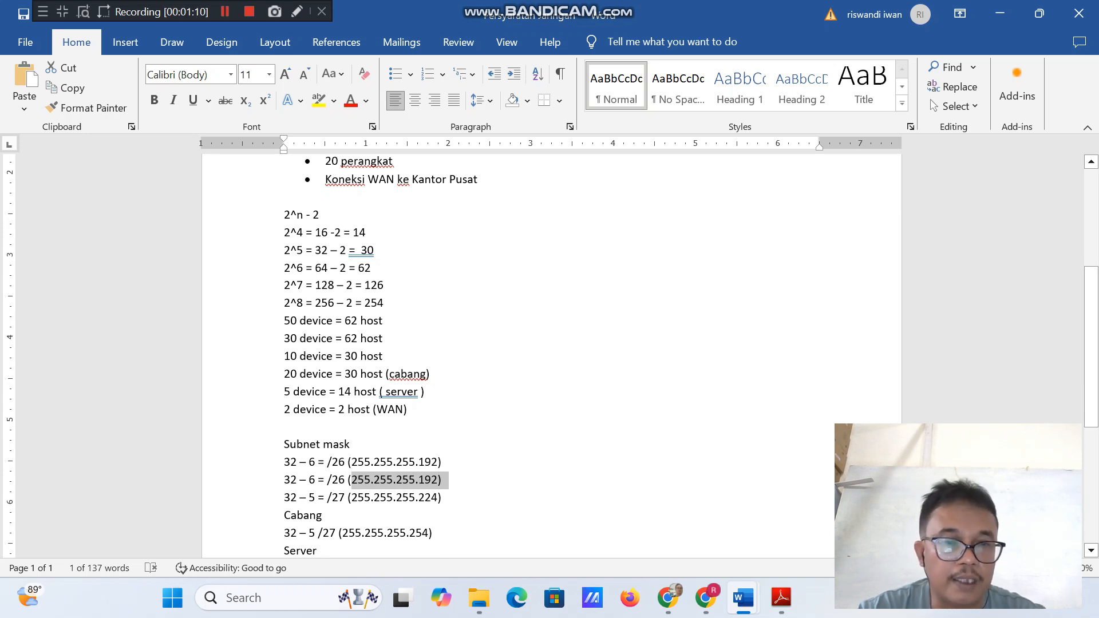
Check the 2^5 host calculation and read through the subnet mask list, including the Cabang, Server and Wan entries.
{"action": "left_click", "coordinate": [304, 250]}
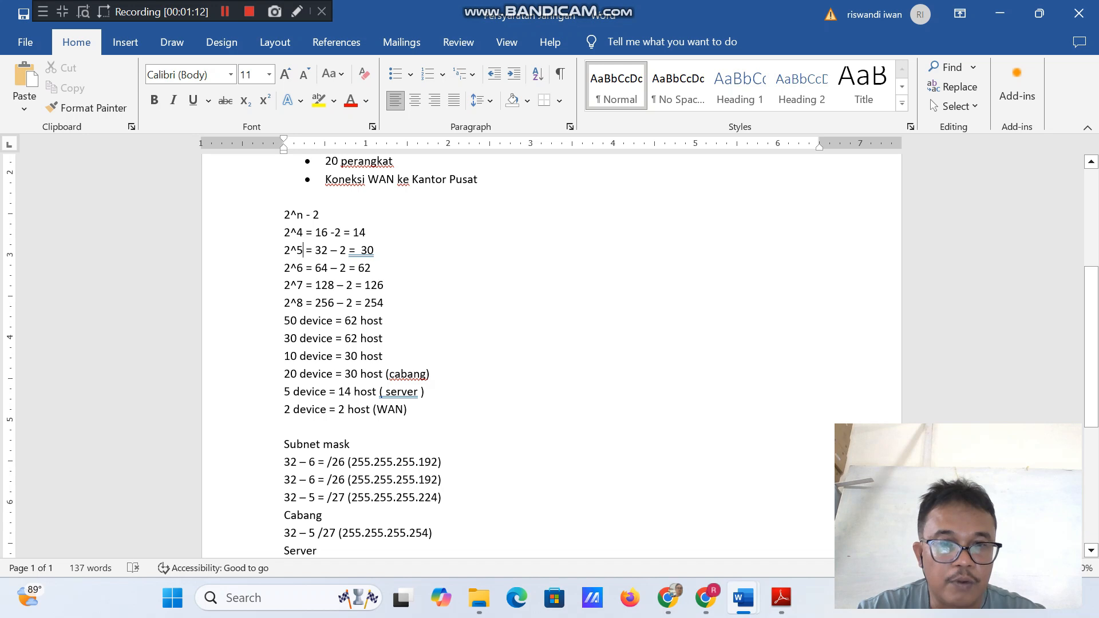
{"action": "scroll", "coordinate": [304, 251], "scroll_direction": "up", "scroll_amount": 3}
{"action": "scroll", "coordinate": [549, 355], "scroll_direction": "down", "scroll_amount": 3}
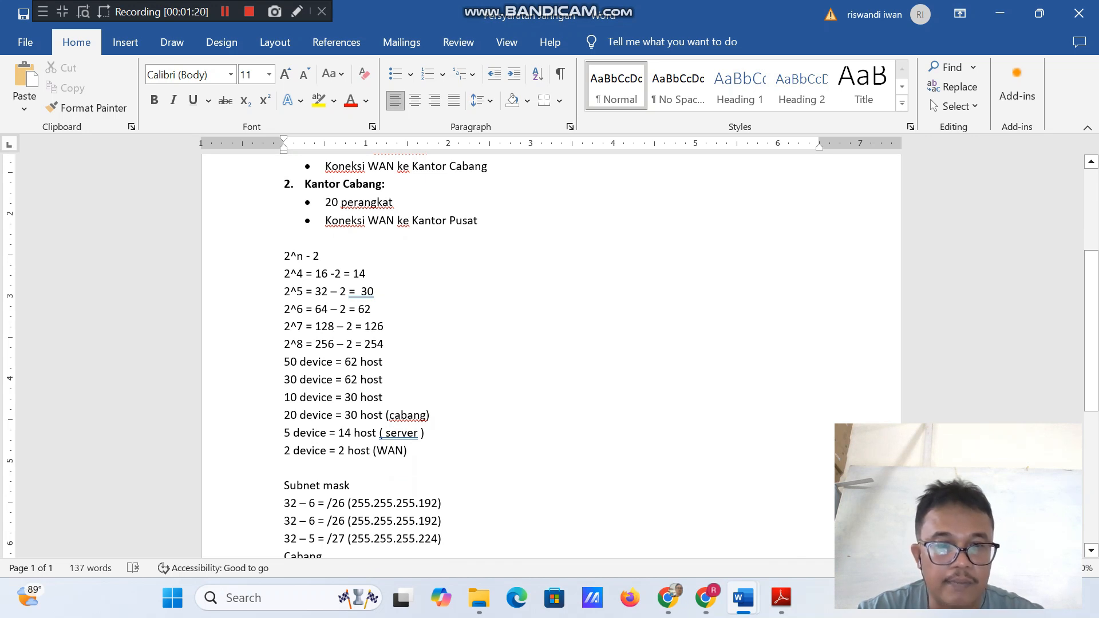
{"action": "scroll", "coordinate": [549, 355], "scroll_direction": "down", "scroll_amount": 2}
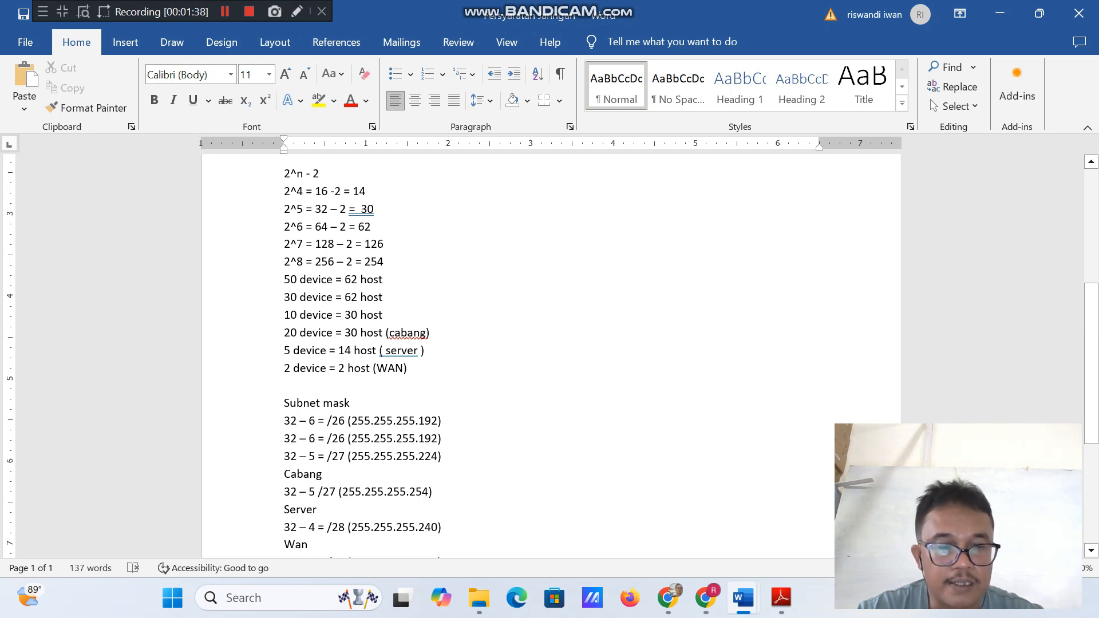
{"action": "left_click", "coordinate": [306, 528]}
{"action": "scroll", "coordinate": [306, 527], "scroll_direction": "down", "scroll_amount": 1}
{"action": "key", "text": "Down"}
{"action": "key", "text": "Down"}
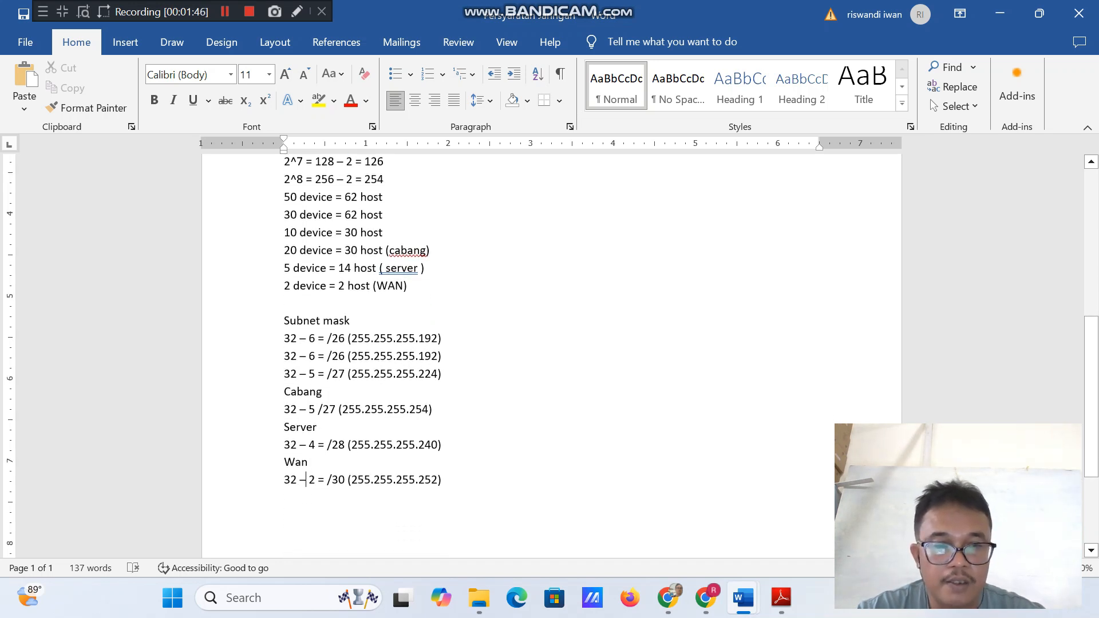
{"action": "left_click_drag", "start_coordinate": [284, 321], "coordinate": [449, 480]}
{"action": "left_click", "coordinate": [442, 338]}
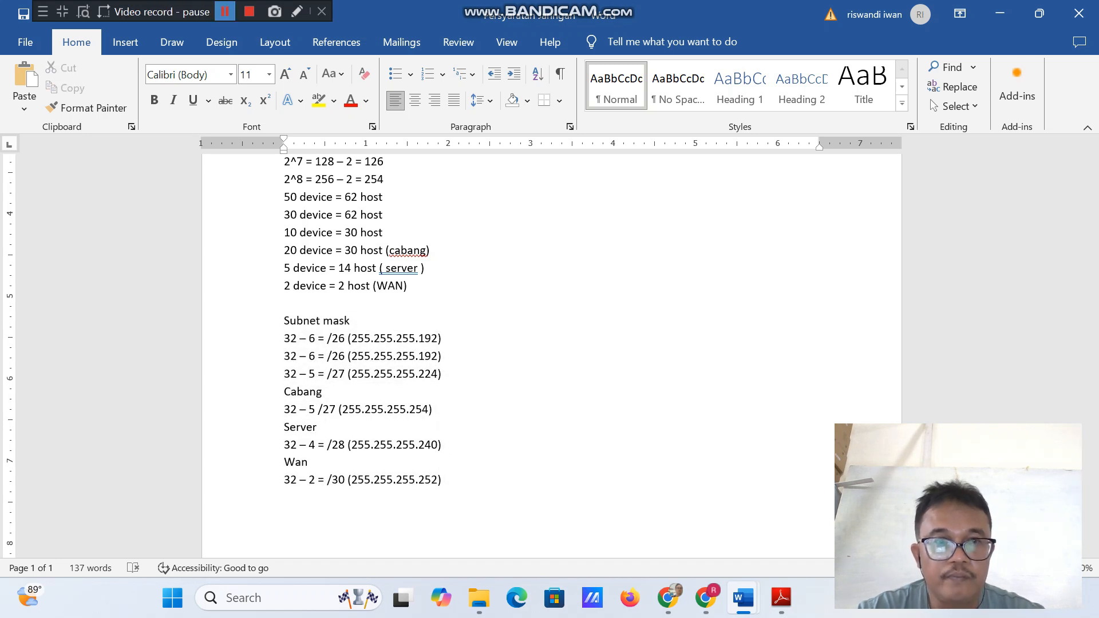
Switch to the Laporan Praktikum 1 document and enter 192.168.0.1 as the starting IP address for Penjualan in the subnetting table.
{"action": "left_click", "coordinate": [225, 11]}
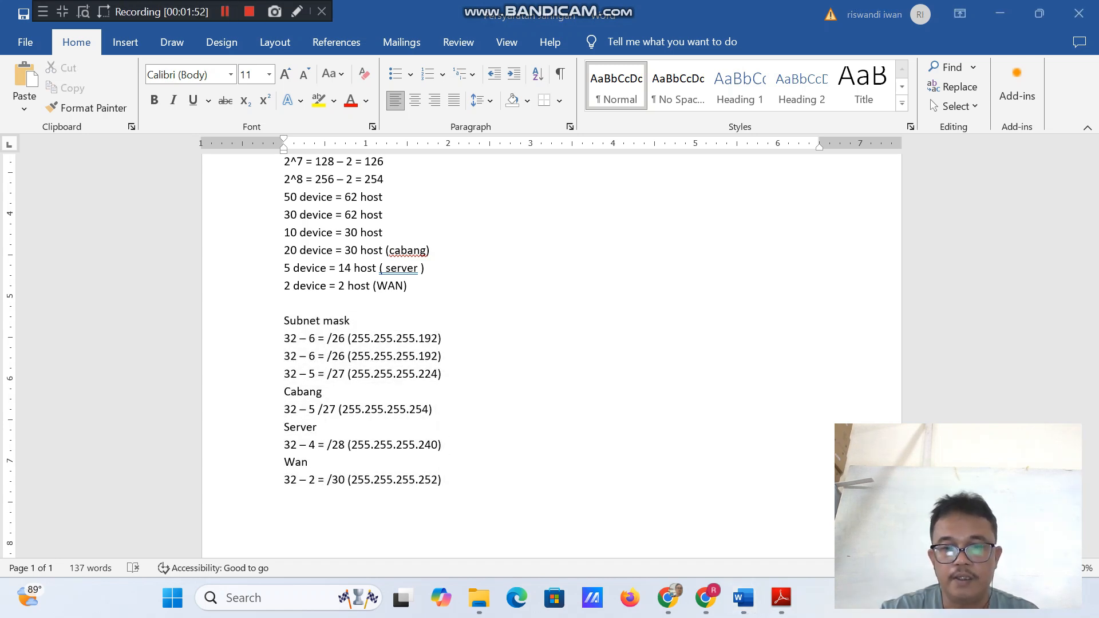
{"action": "mouse_move", "coordinate": [743, 598]}
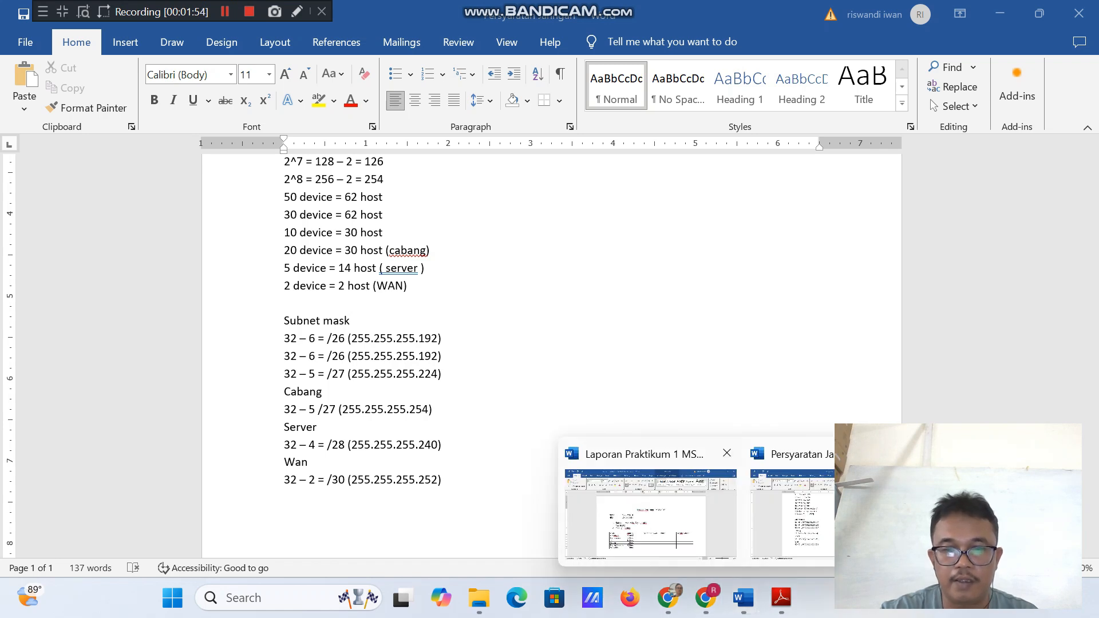
{"action": "left_click", "coordinate": [650, 512]}
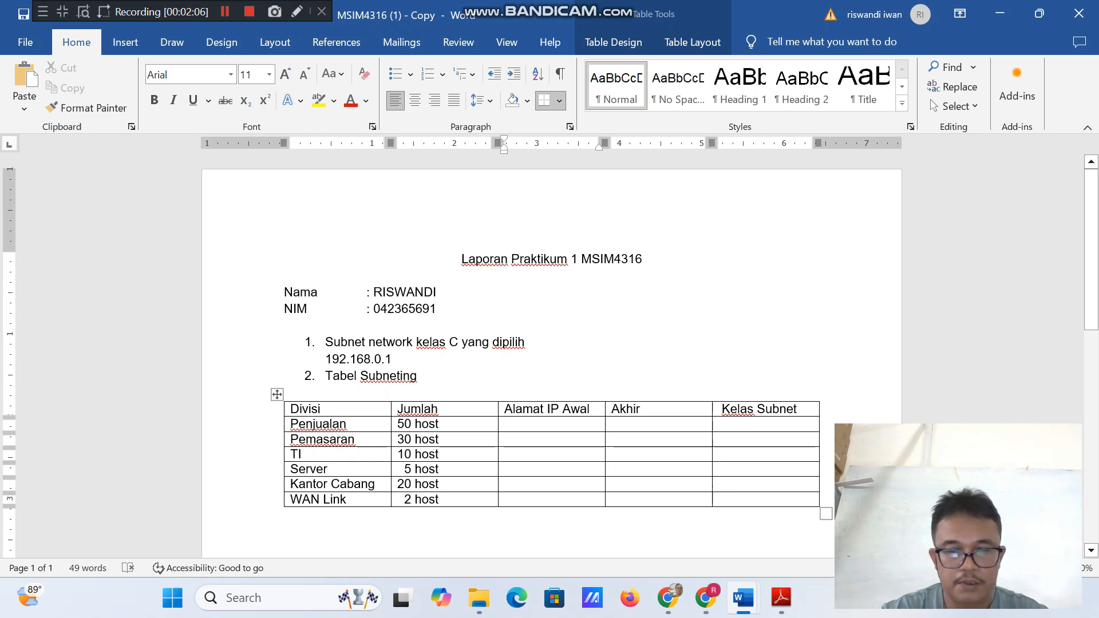
{"action": "type", "text": "192.1"}
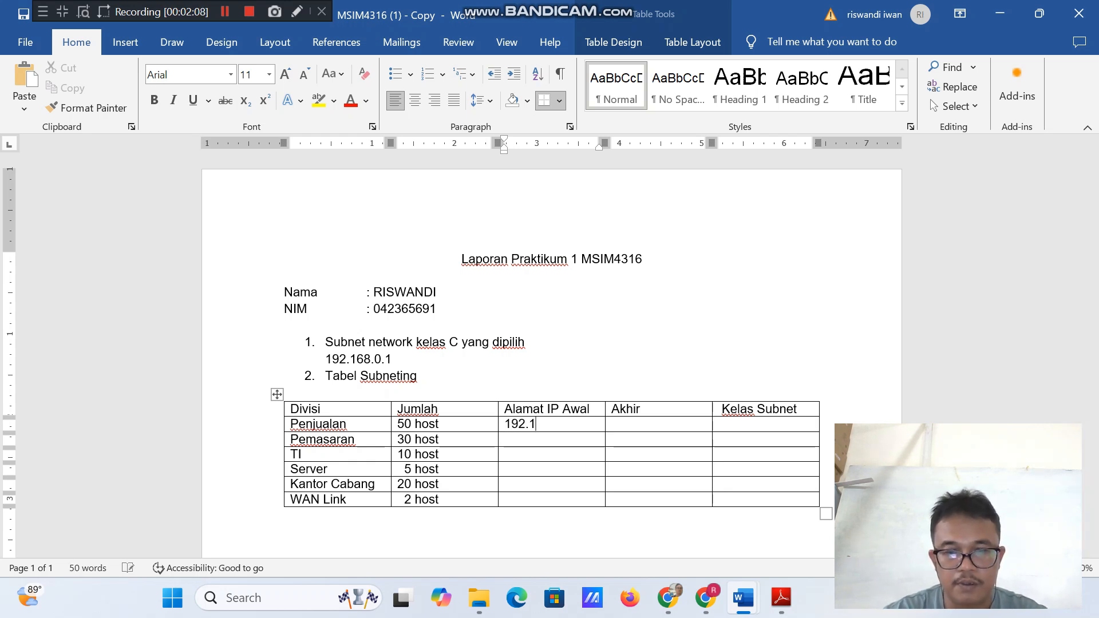
{"action": "type", "text": "68."}
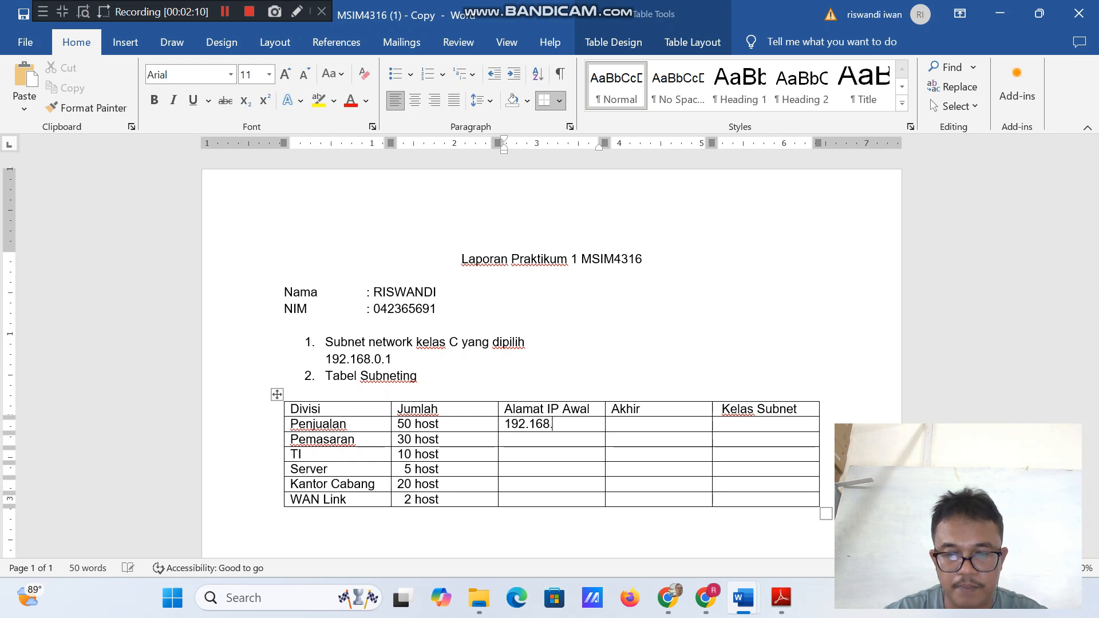
{"action": "type", "text": "0"}
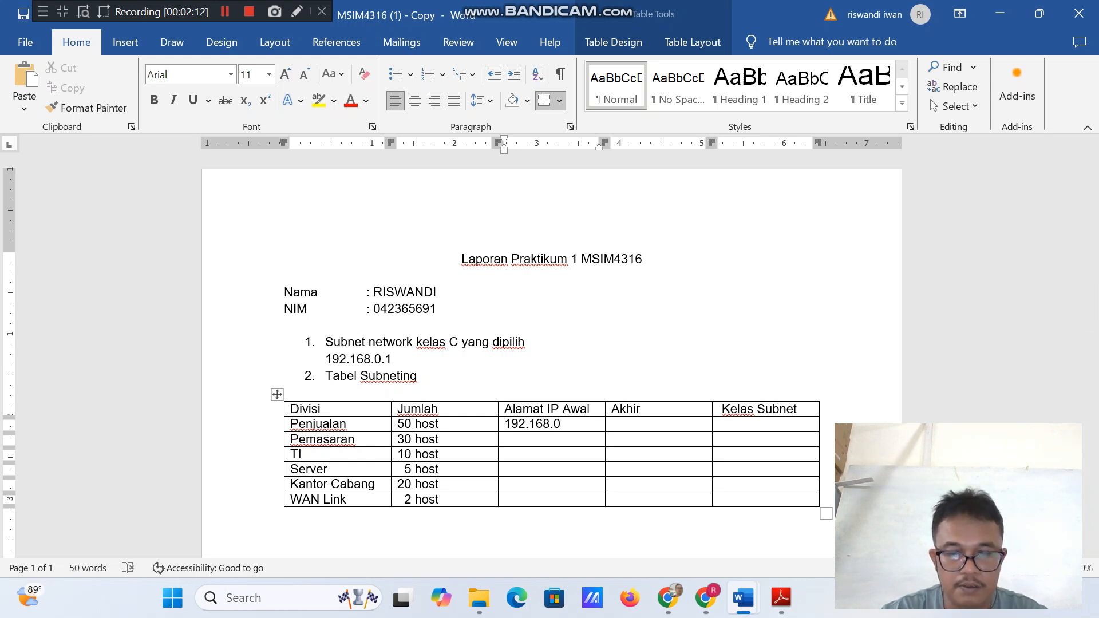
{"action": "type", "text": "."}
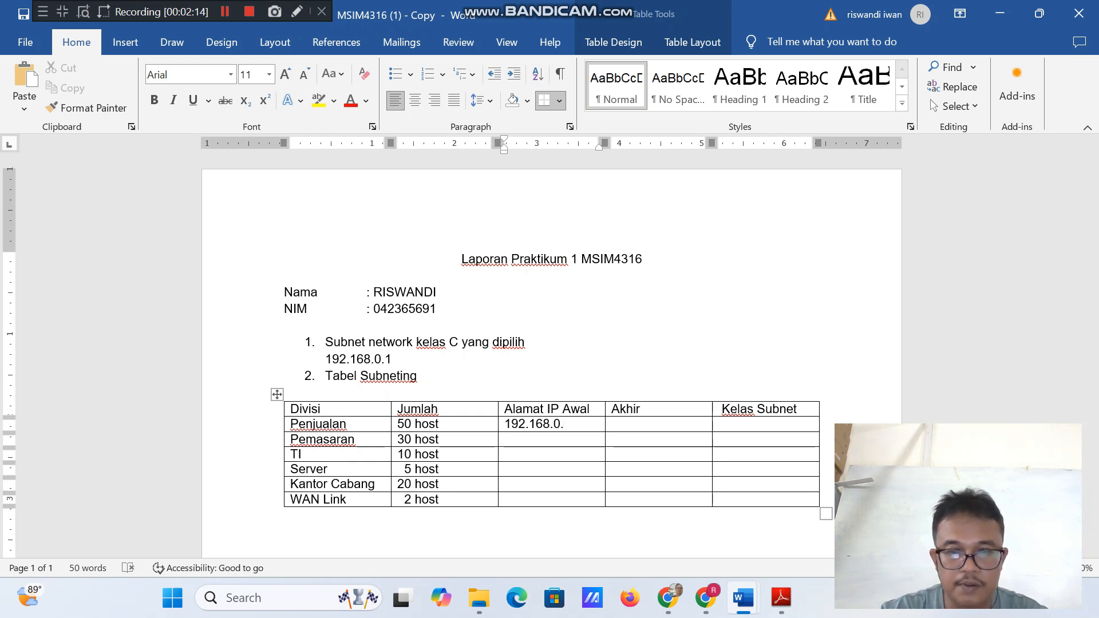
{"action": "type", "text": "1"}
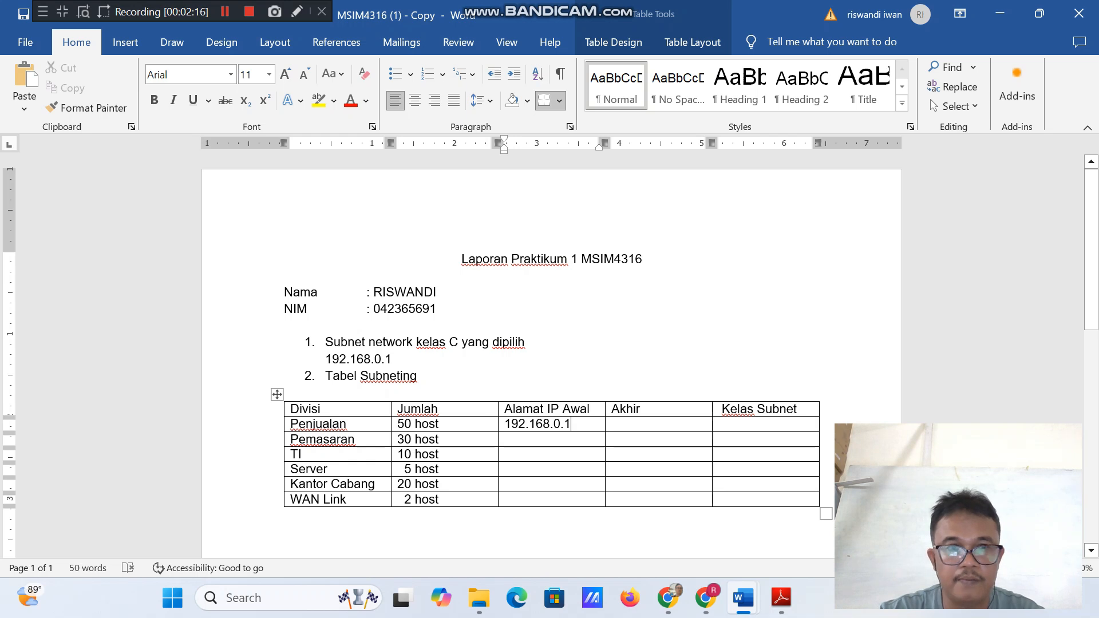
{"action": "left_click", "coordinate": [225, 11]}
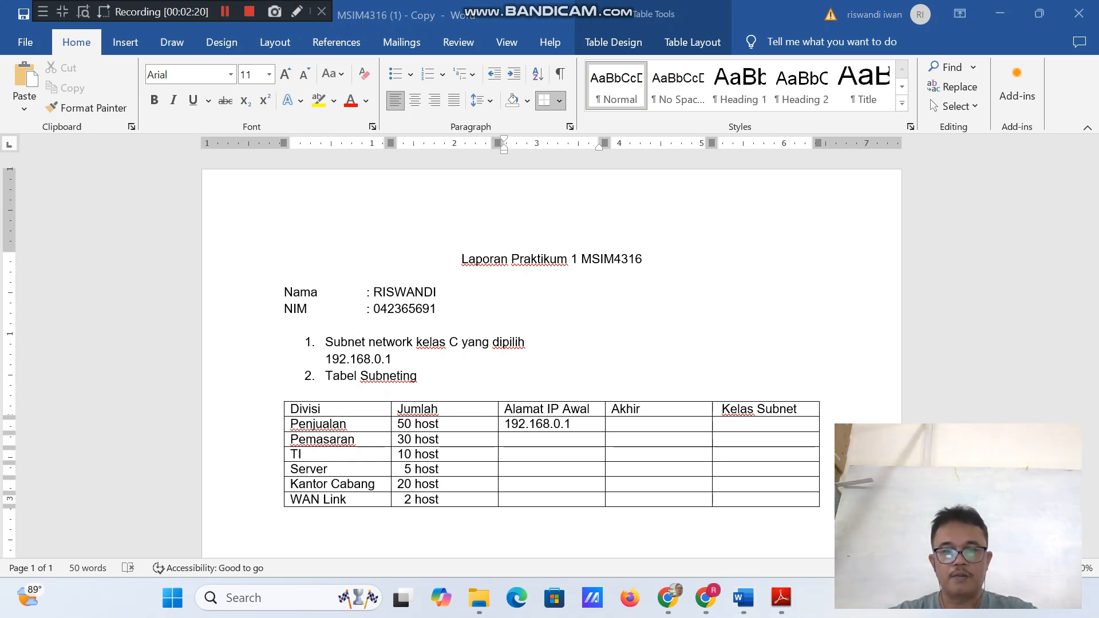
Enter 192.168.0.62 as the ending IP address (Akhir) for Penjualan in the subnetting table.
{"action": "left_click", "coordinate": [630, 425]}
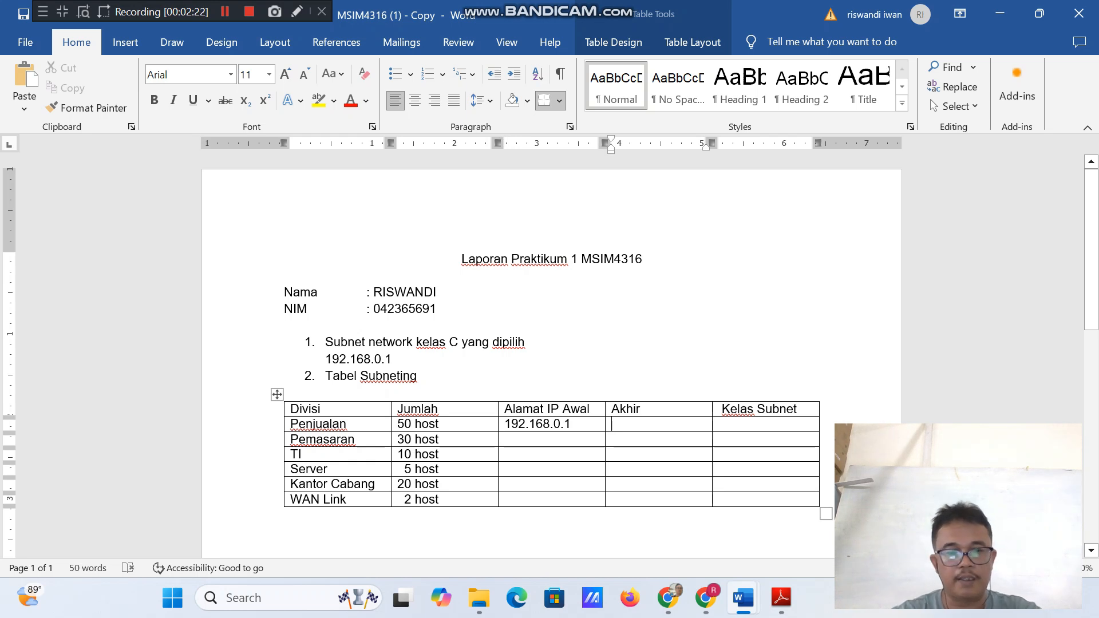
{"action": "type", "text": "192"}
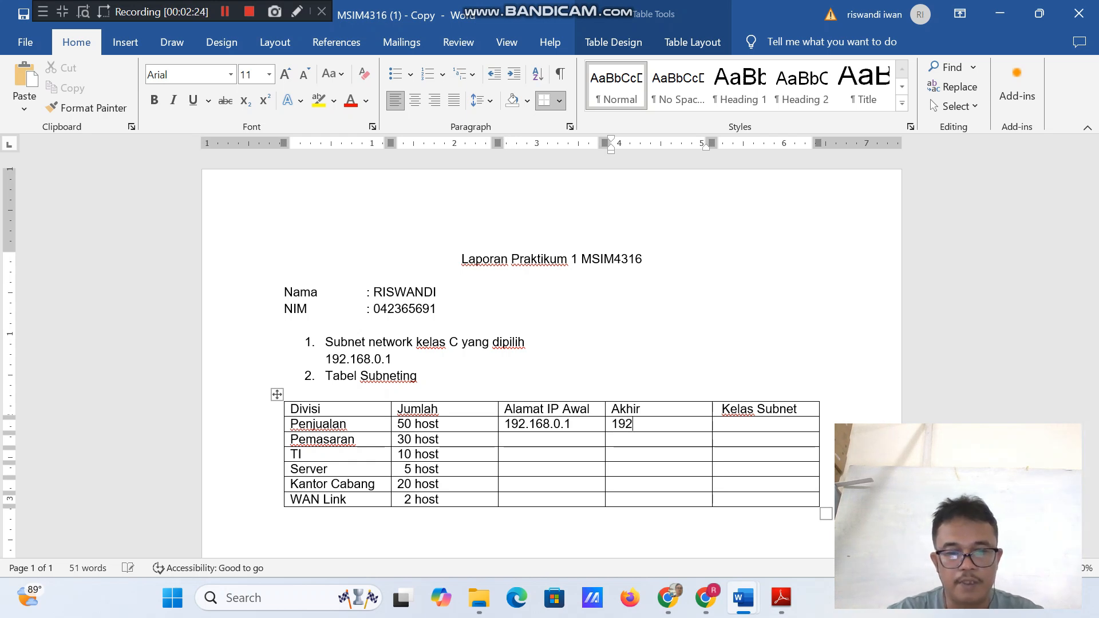
{"action": "type", "text": ".168"}
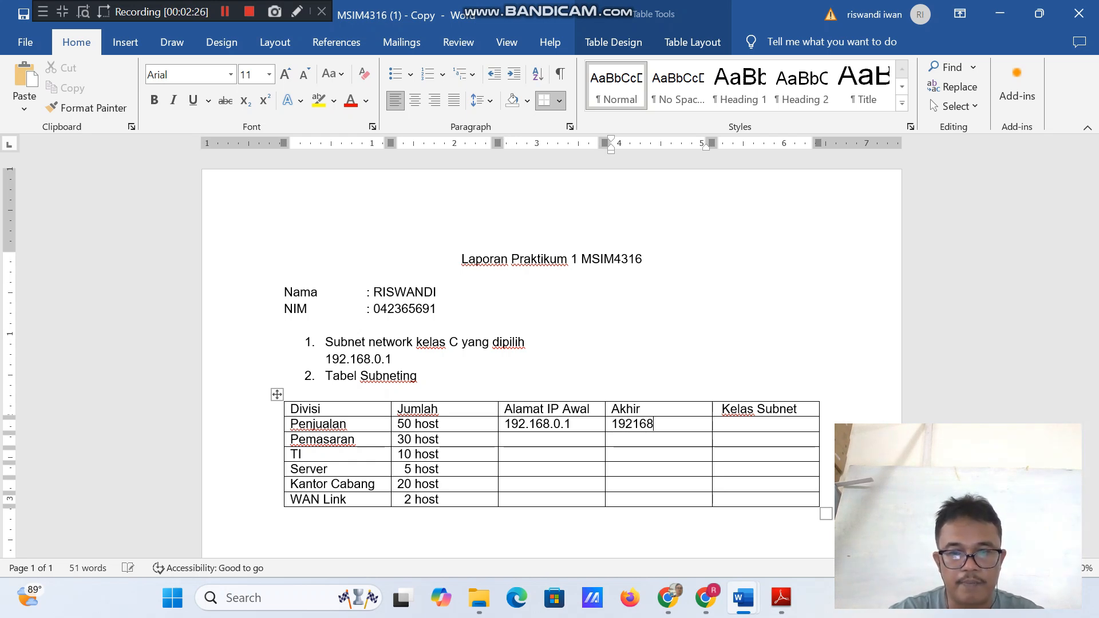
{"action": "key", "text": "BackSpace"}
{"action": "key", "text": "BackSpace"}
{"action": "key", "text": "BackSpace"}
{"action": "type", "text": ","}
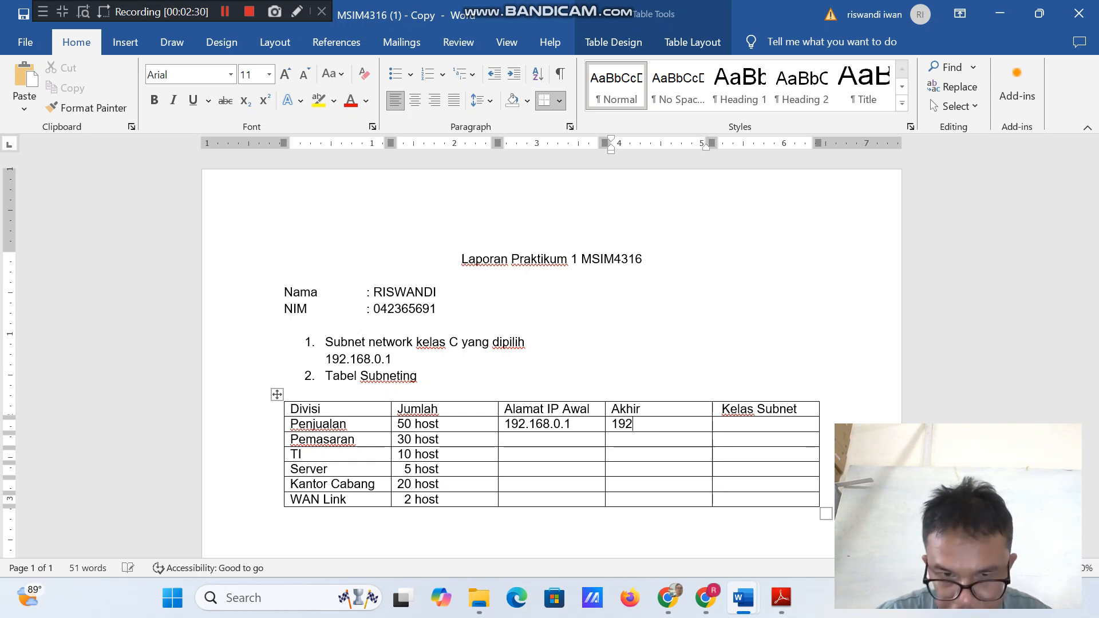
{"action": "type", "text": "1"}
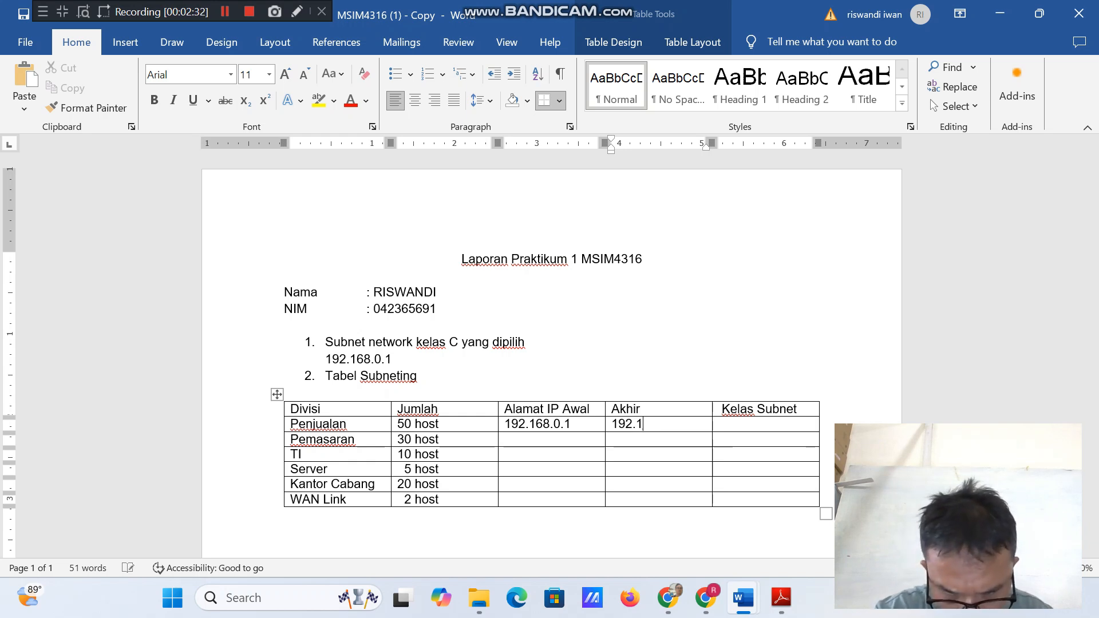
{"action": "type", "text": "68."}
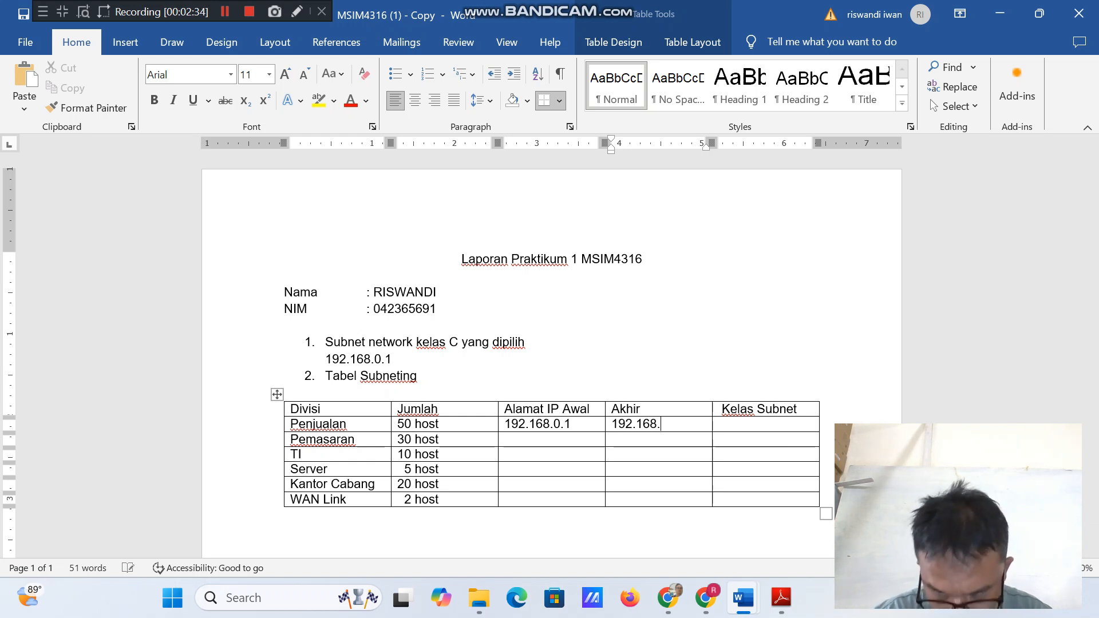
{"action": "type", "text": "0.62"}
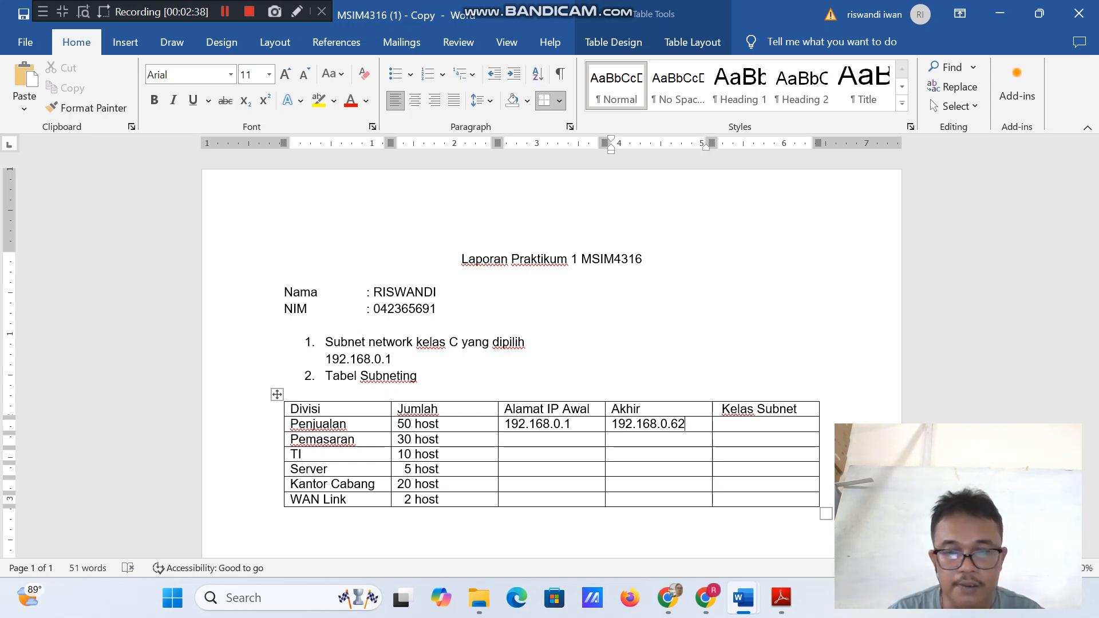
Enter /26 as the Kelas Subnet for Penjualan in the subnetting table.
{"action": "key", "text": "Tab"}
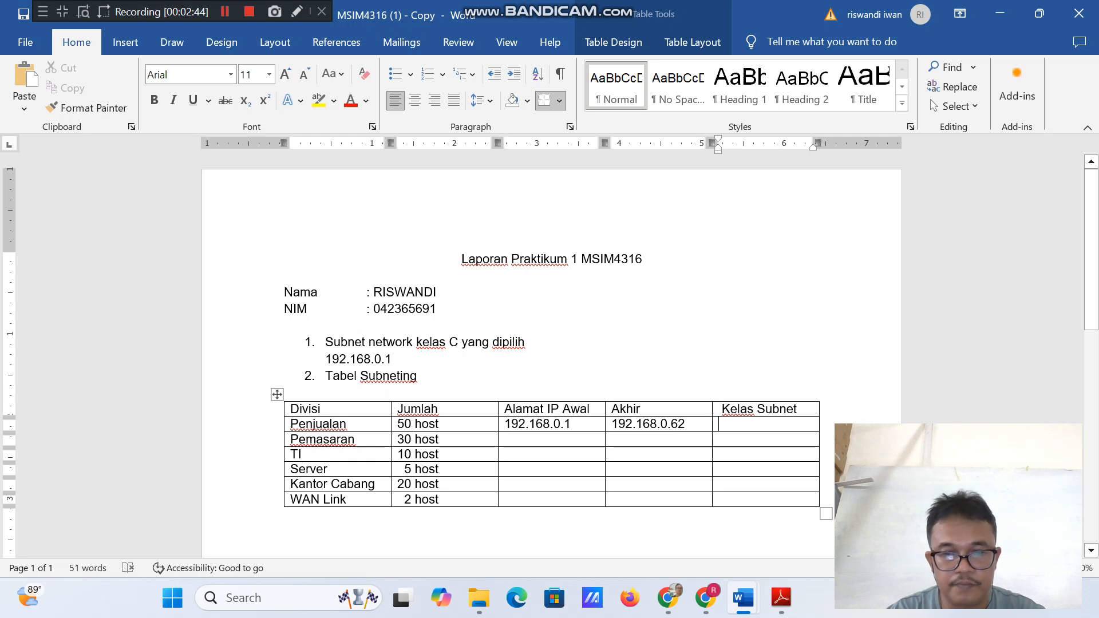
{"action": "type", "text": "/"}
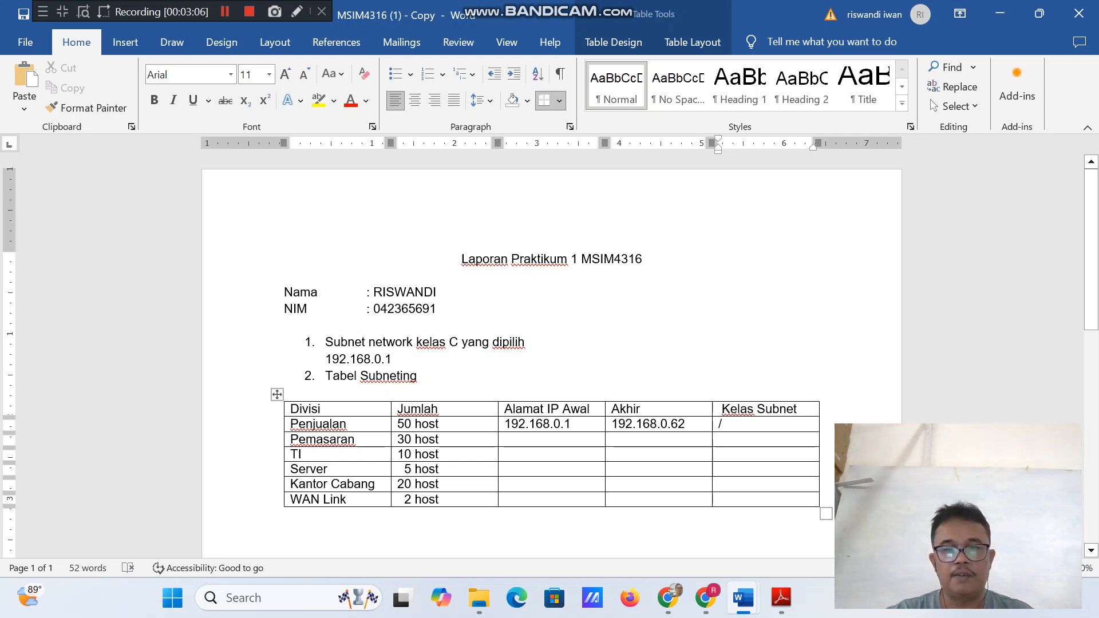
{"action": "type", "text": "2"}
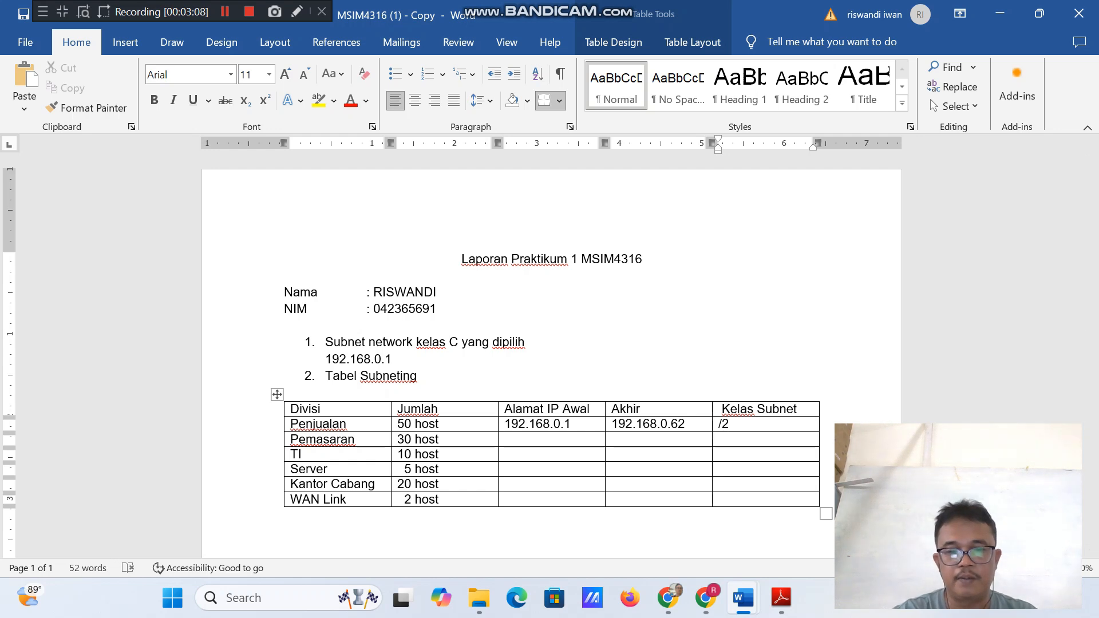
{"action": "type", "text": "6"}
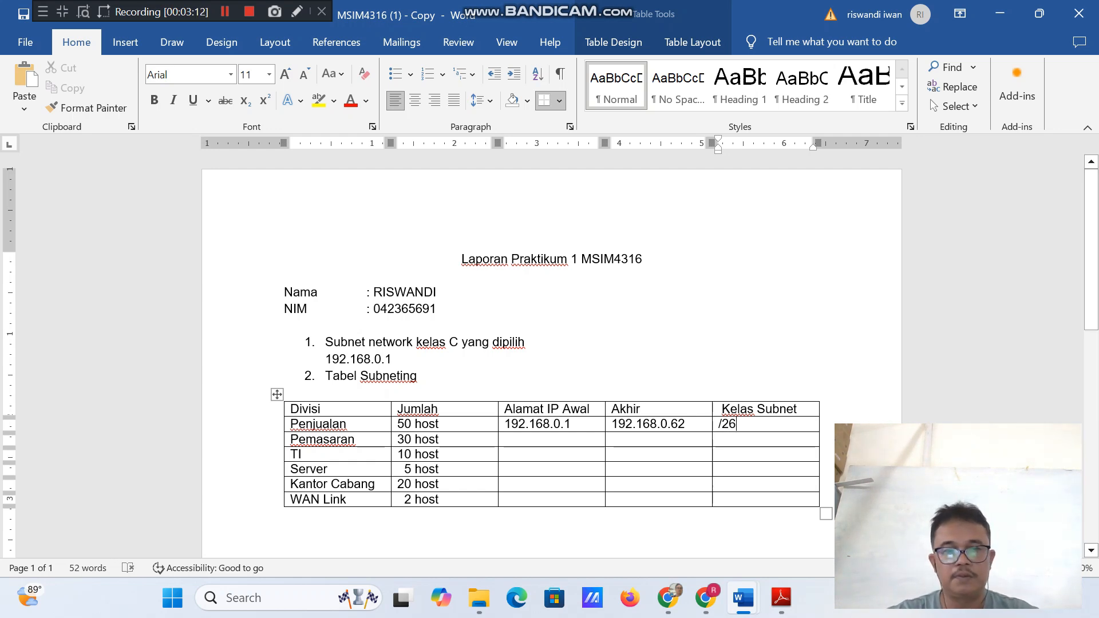
{"action": "left_click", "coordinate": [225, 11]}
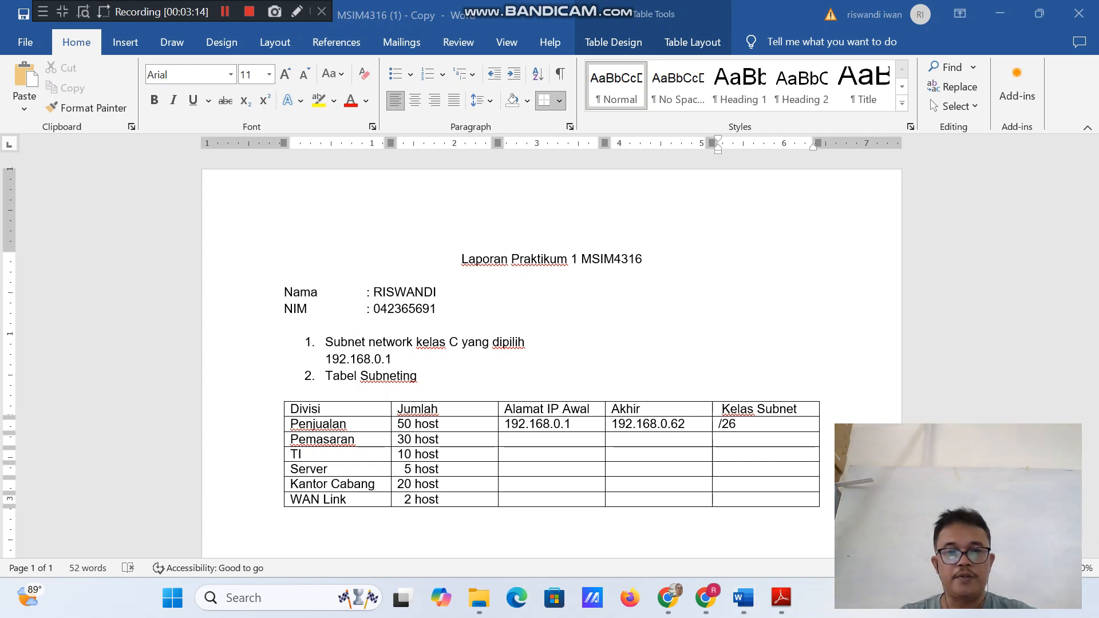
Enter 192.168.0.65 as the starting IP address (Alamat IP Awal) for Pemasaran.
{"action": "left_click", "coordinate": [736, 425]}
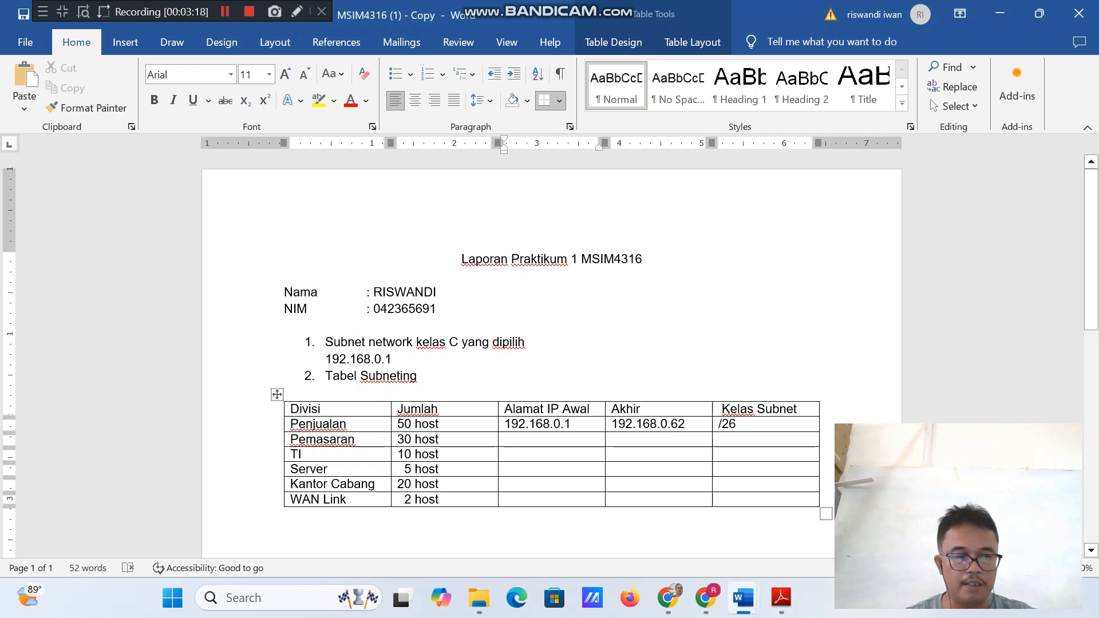
{"action": "type", "text": "19"}
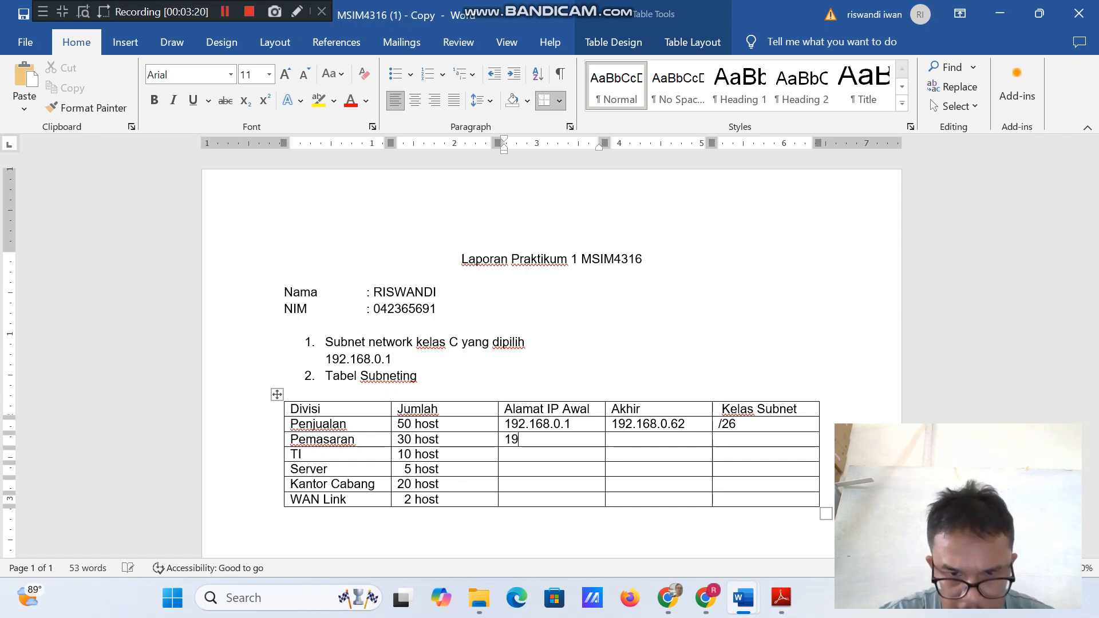
{"action": "type", "text": "2.1"}
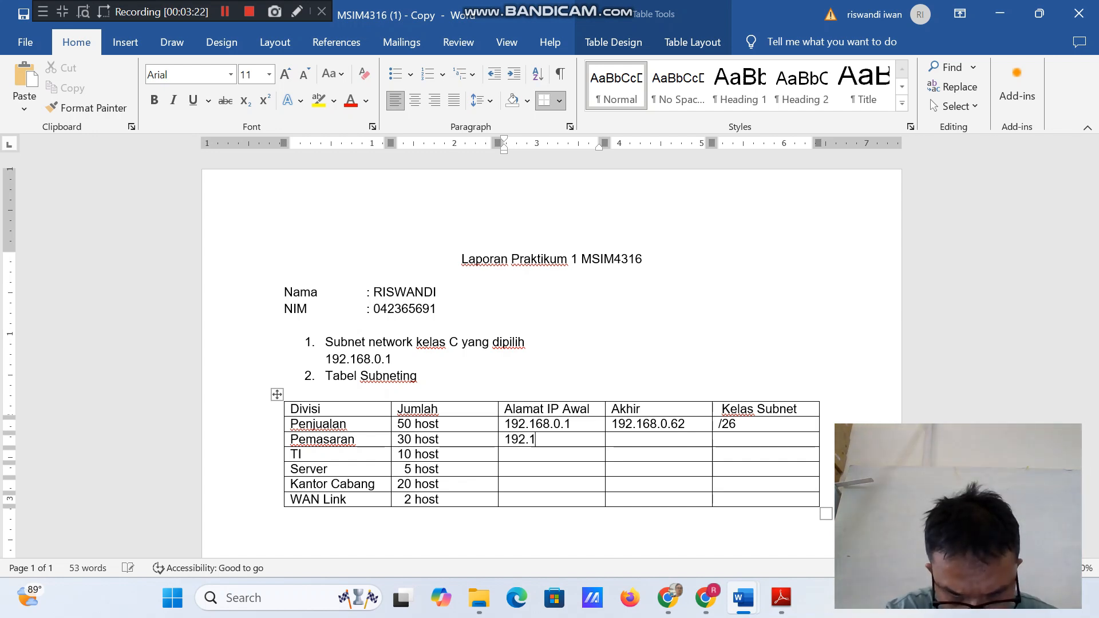
{"action": "type", "text": "68.0"}
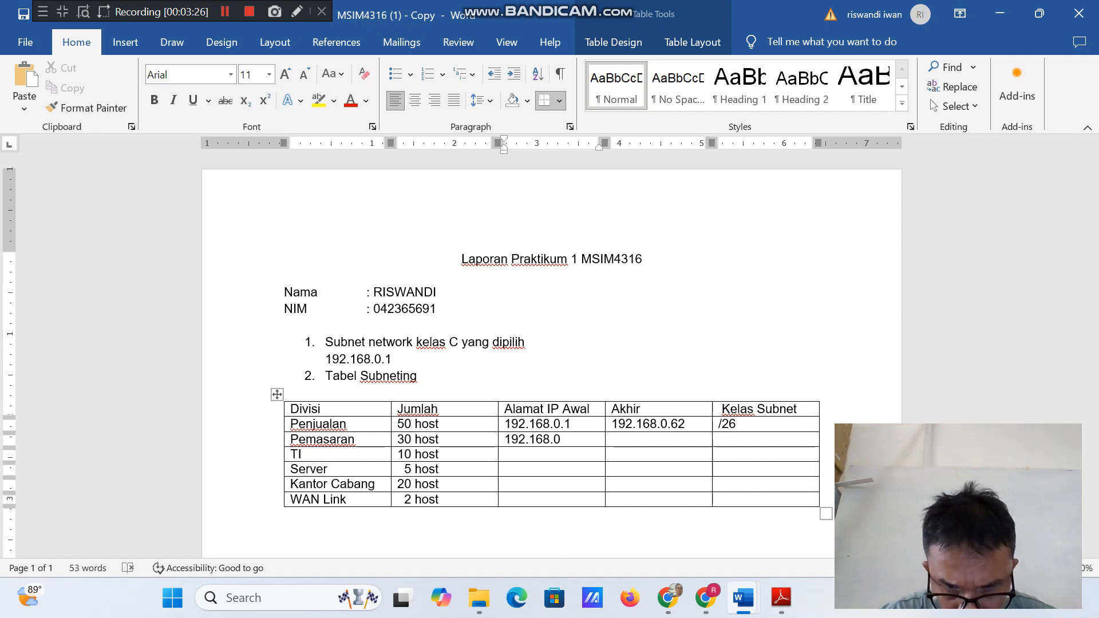
{"action": "type", "text": ".65"}
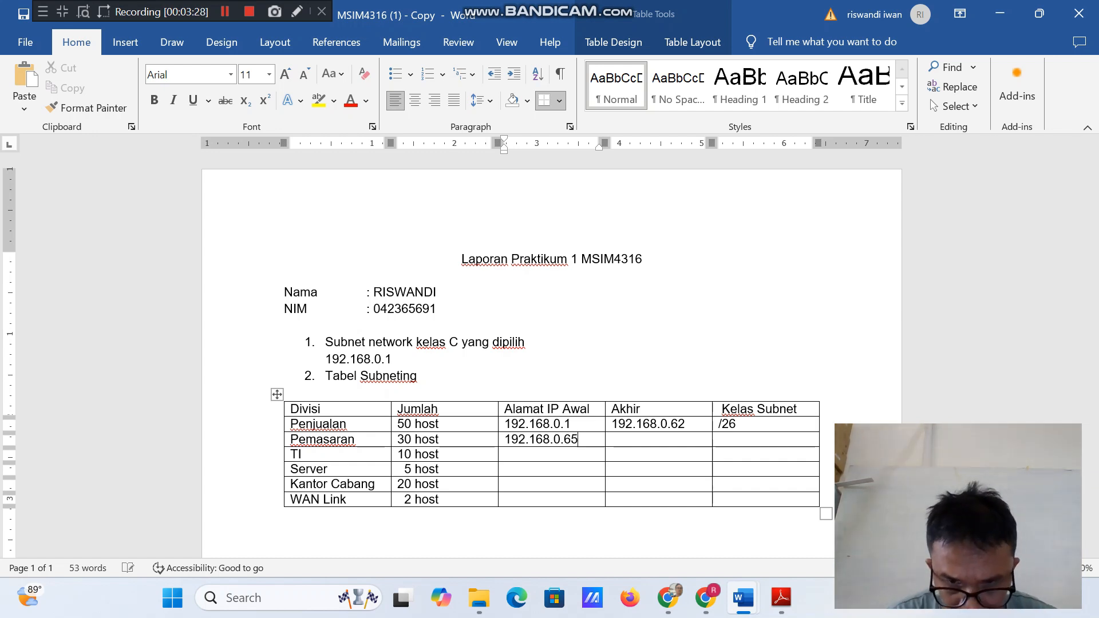
Fill in 192.168.0.126 as the ending IP address and /26 as the Kelas Subnet for Pemasaran.
{"action": "key", "text": "Tab"}
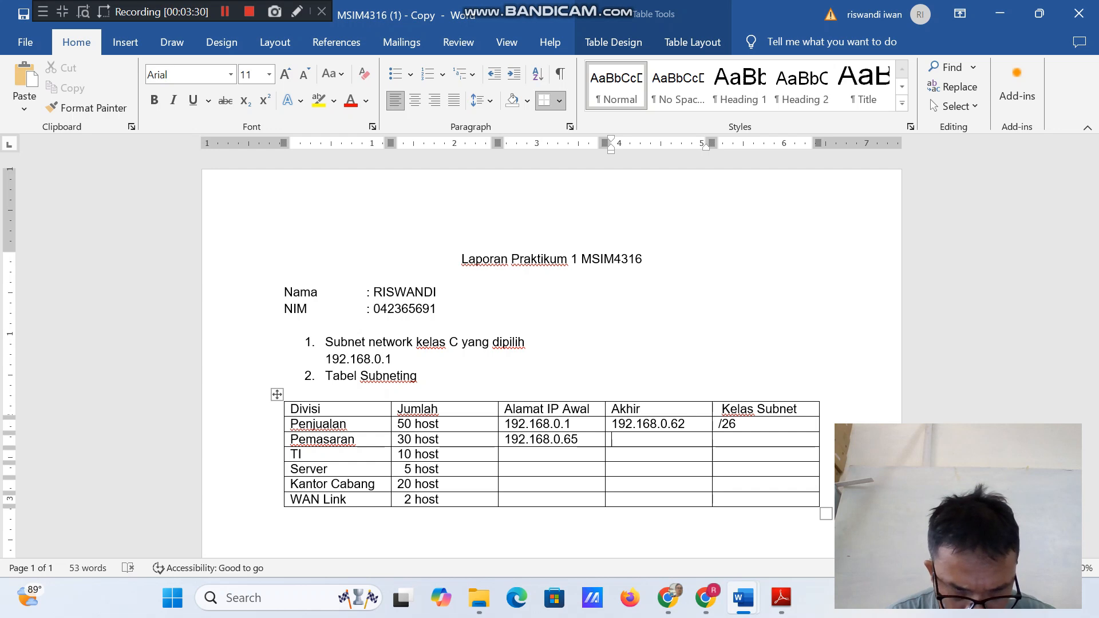
{"action": "type", "text": "19"}
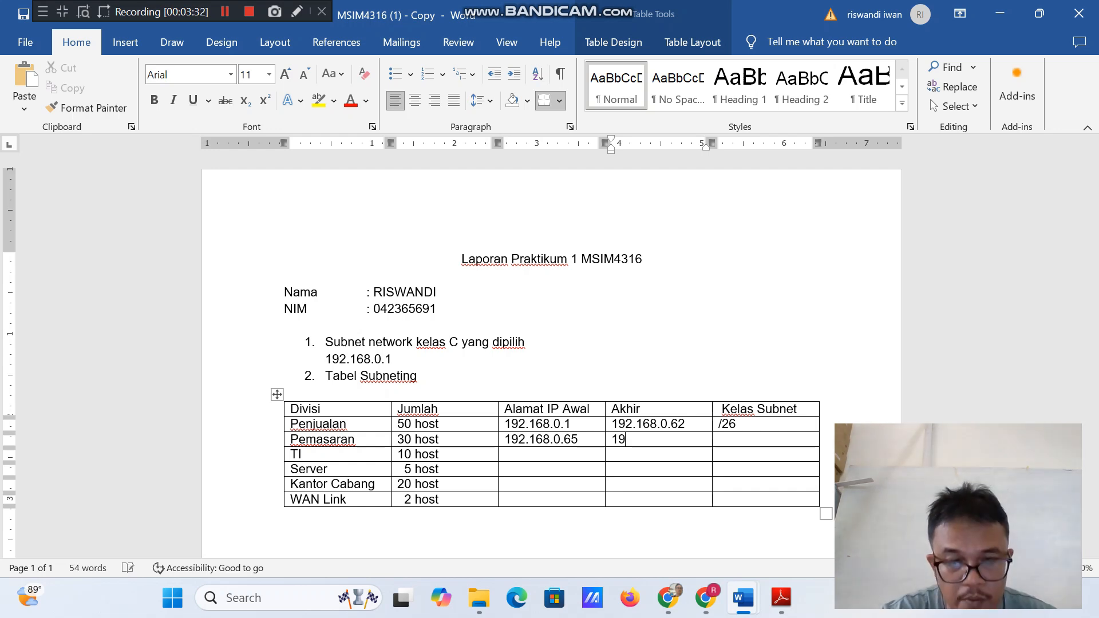
{"action": "type", "text": "2.16"}
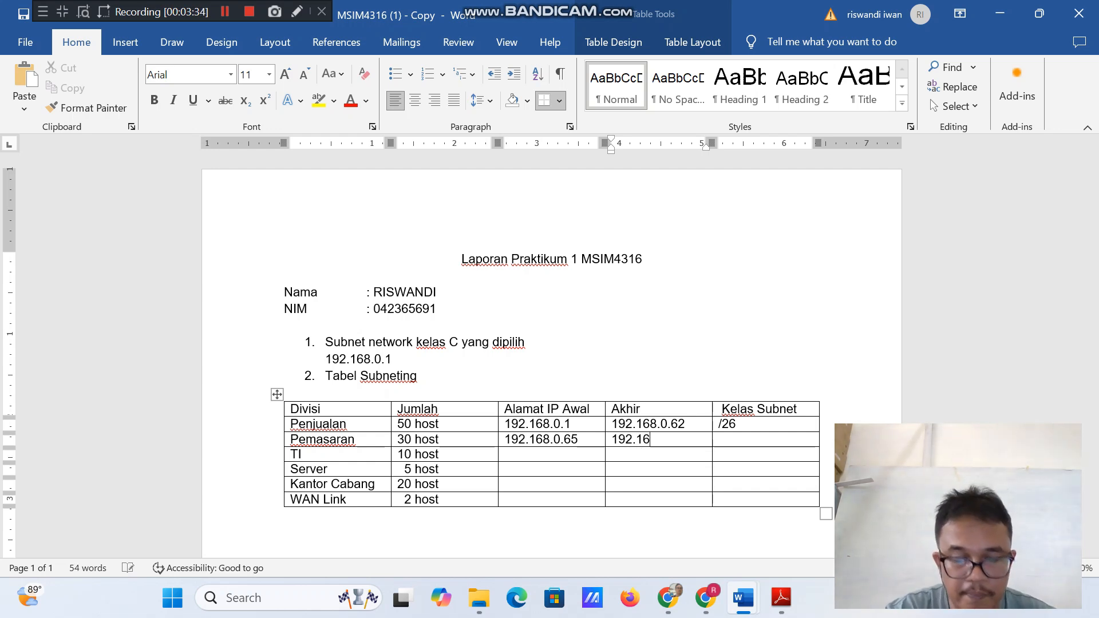
{"action": "type", "text": "8.0"}
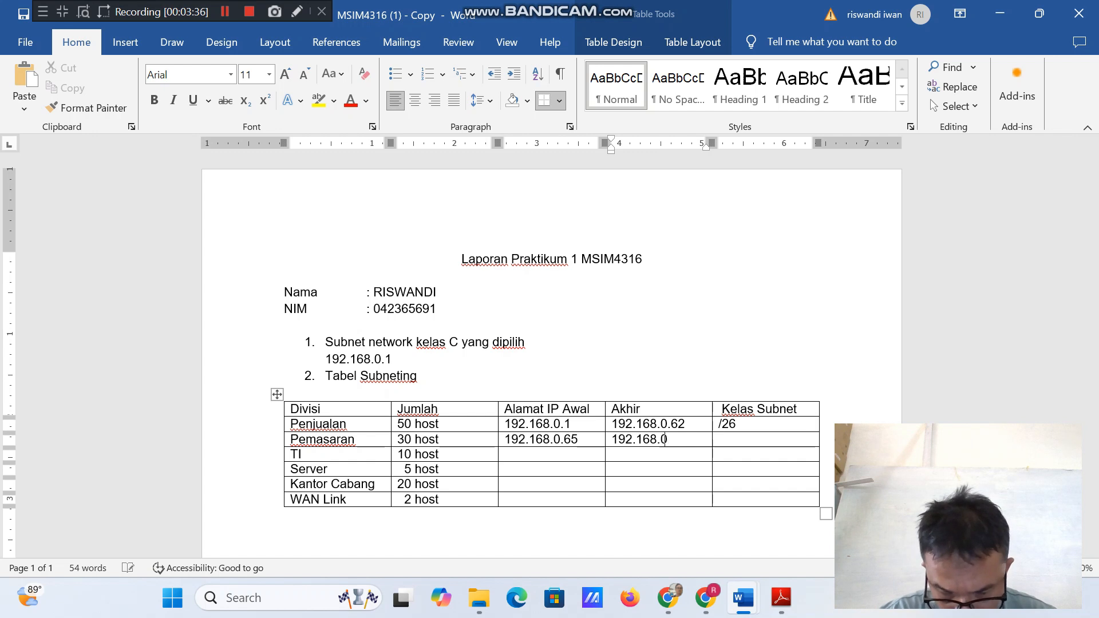
{"action": "type", "text": ".126"}
{"action": "key", "text": "Tab"}
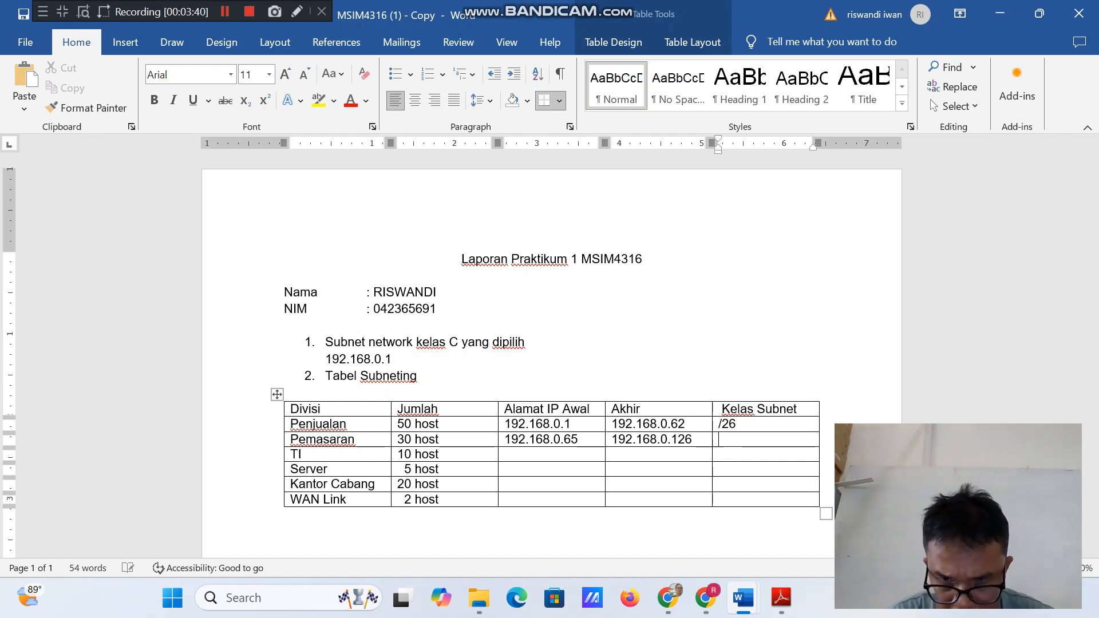
{"action": "type", "text": "/26"}
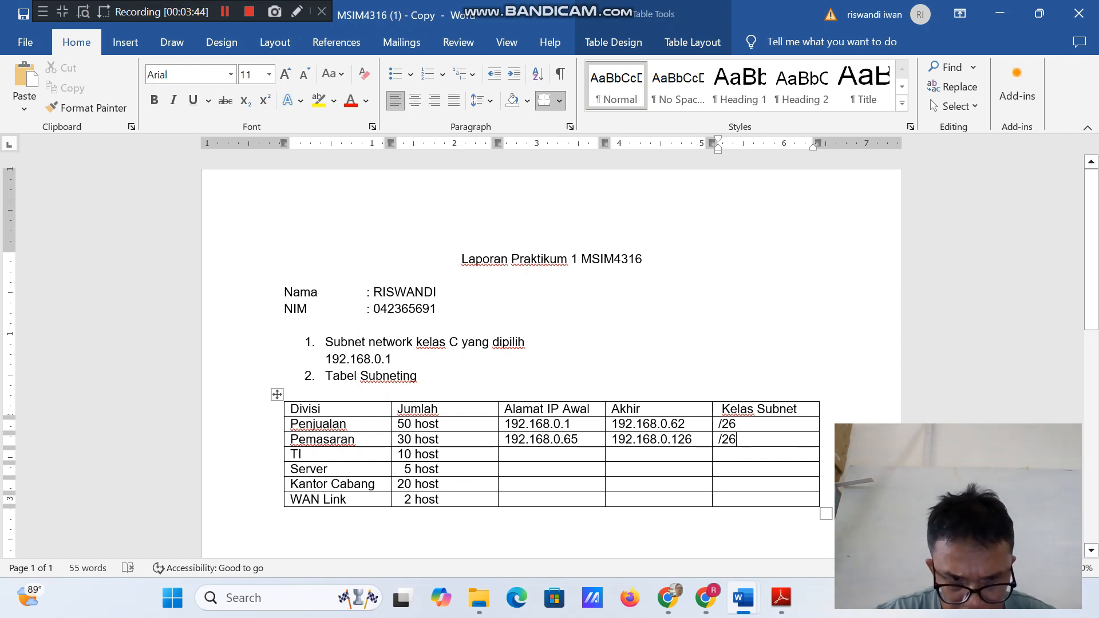
Enter 192.168.0.129 as the starting IP address for the TI division.
{"action": "left_click", "coordinate": [506, 455]}
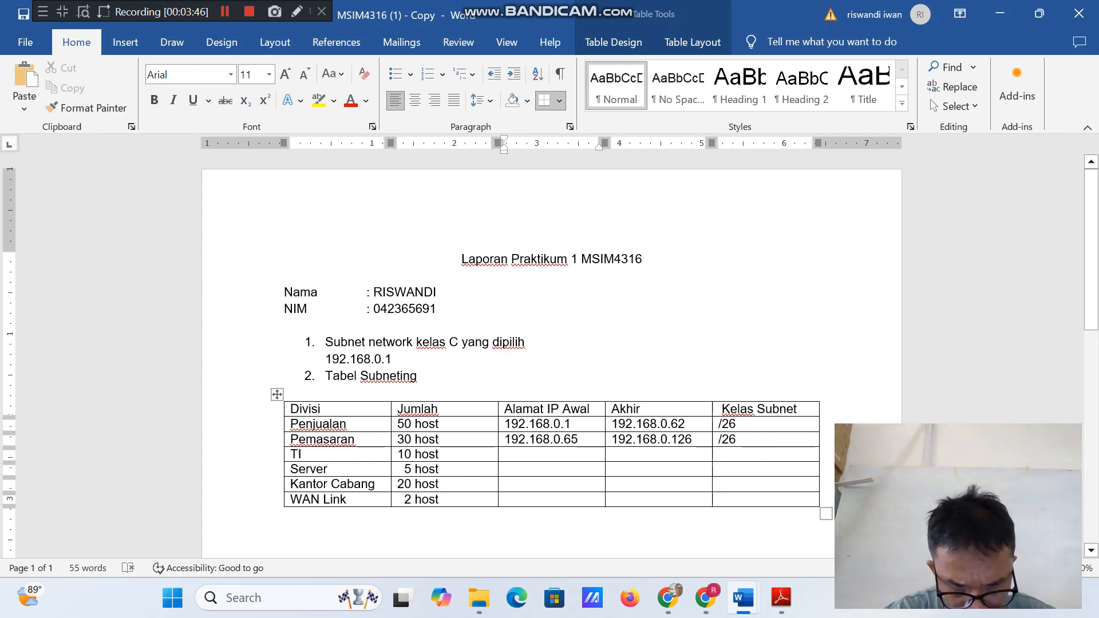
{"action": "type", "text": "192."}
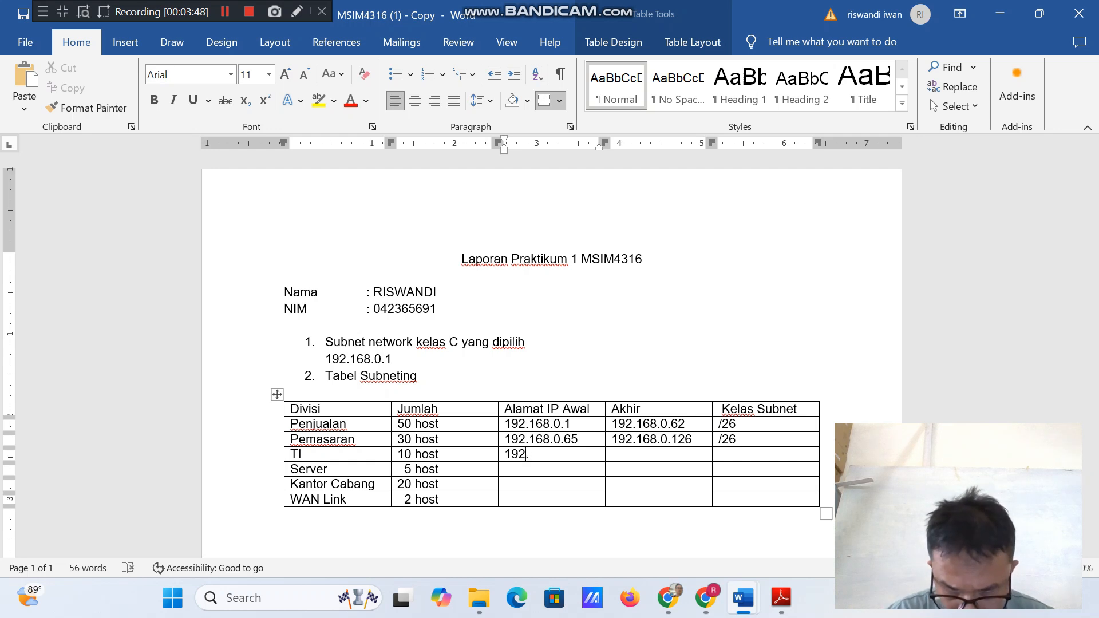
{"action": "type", "text": "168"}
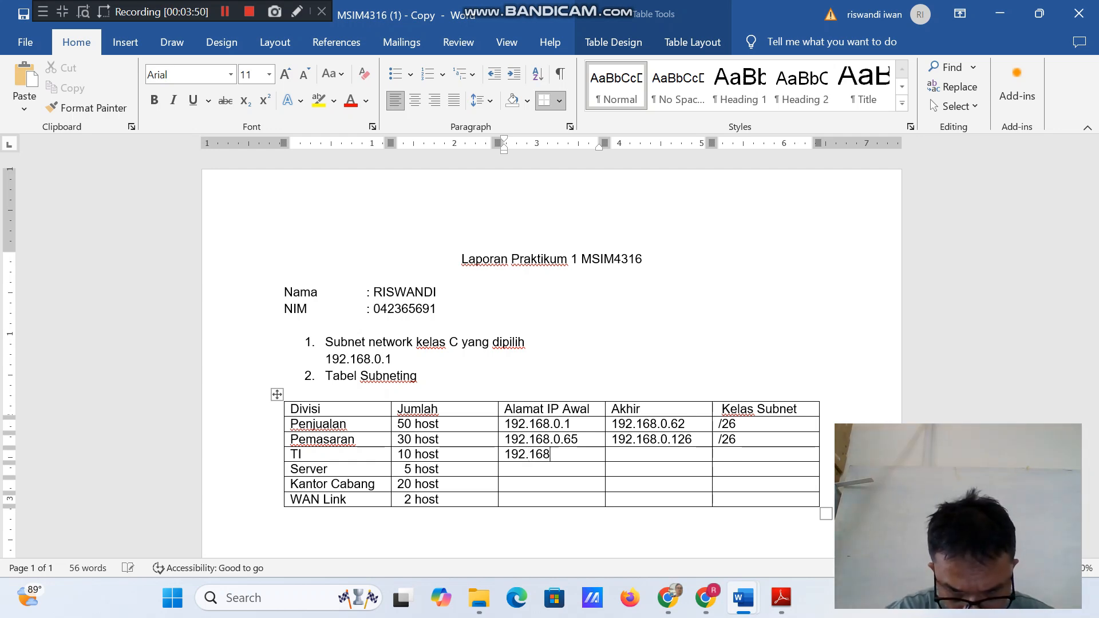
{"action": "type", "text": ".0"}
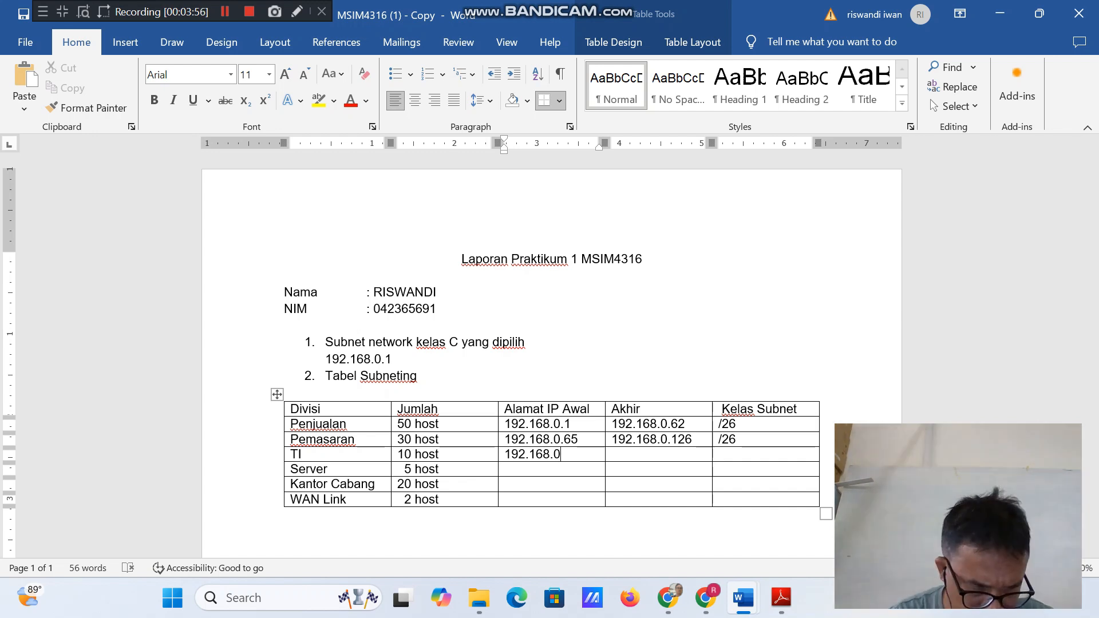
{"action": "type", "text": "1"}
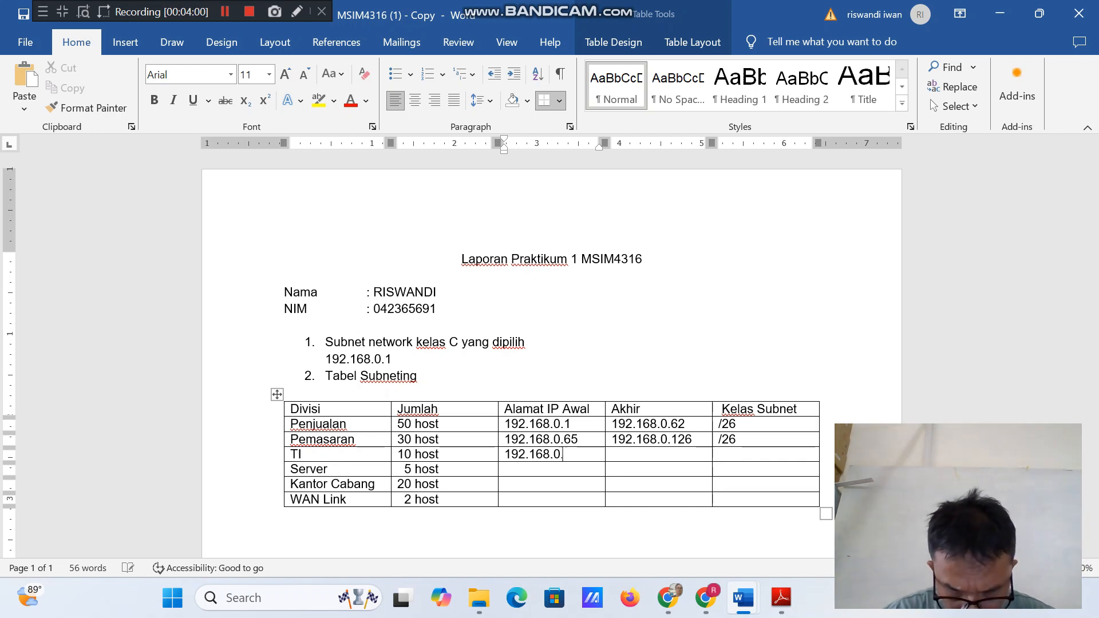
{"action": "key", "text": "BackSpace"}
{"action": "type", "text": ".129."}
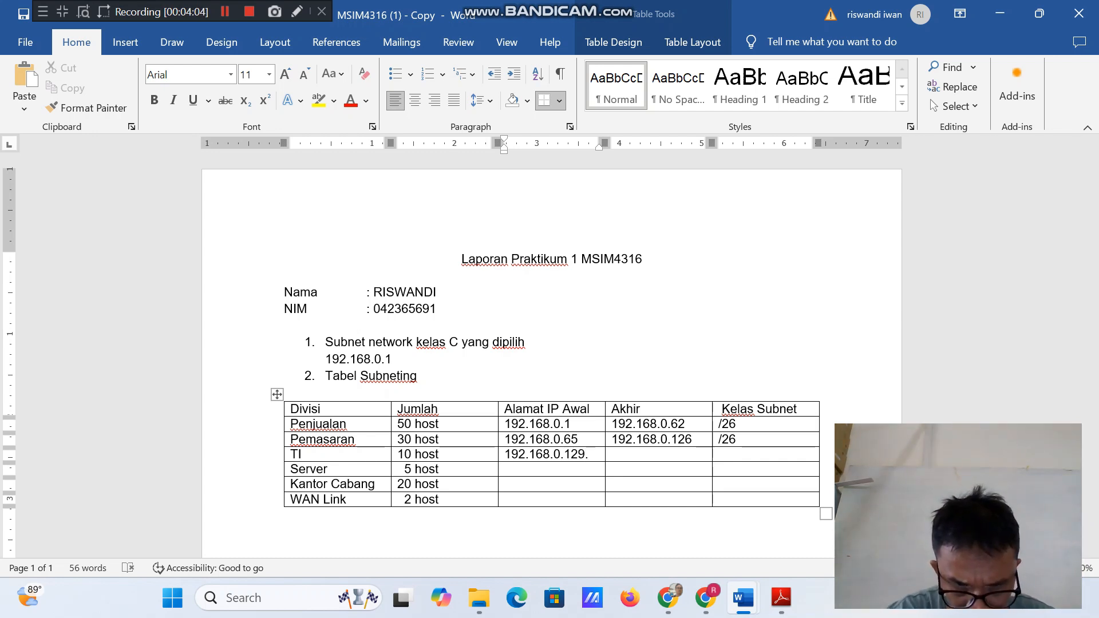
{"action": "key", "text": "BackSpace"}
Fill in 192.166.0.158 as the ending IP address and /27 as the Kelas Subnet for TI.
{"action": "key", "text": "Tab"}
{"action": "type", "text": "1"}
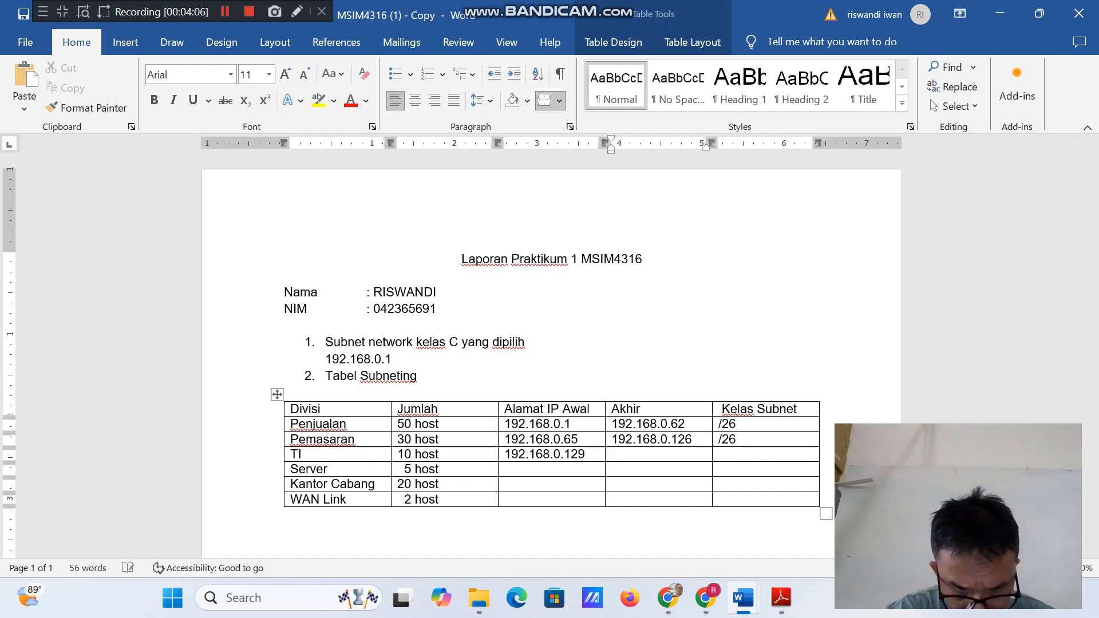
{"action": "type", "text": "92."}
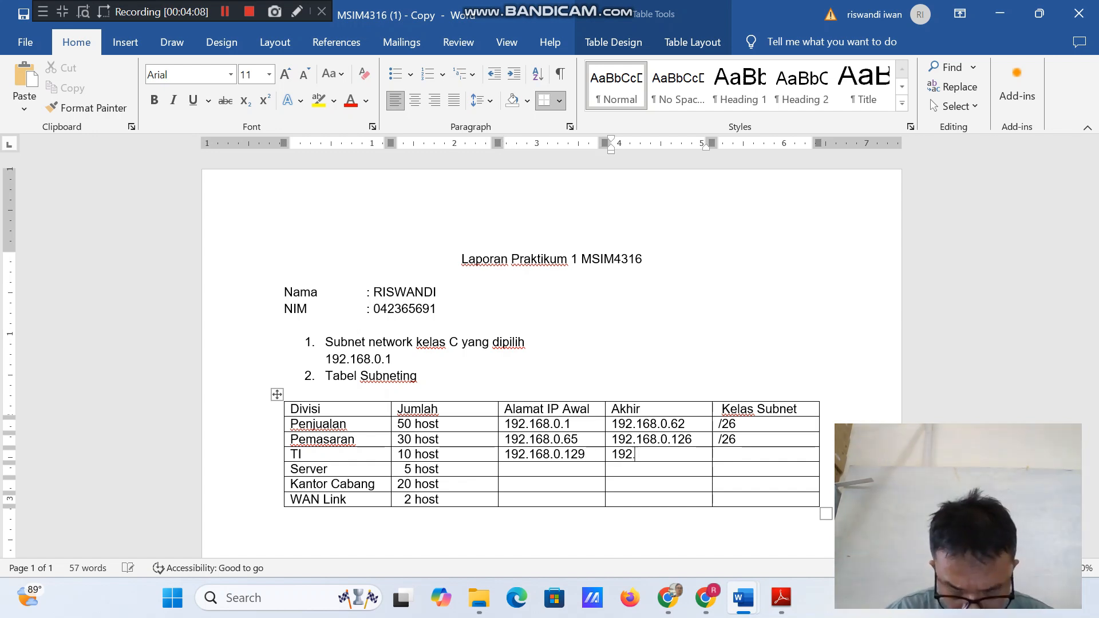
{"action": "type", "text": "16"}
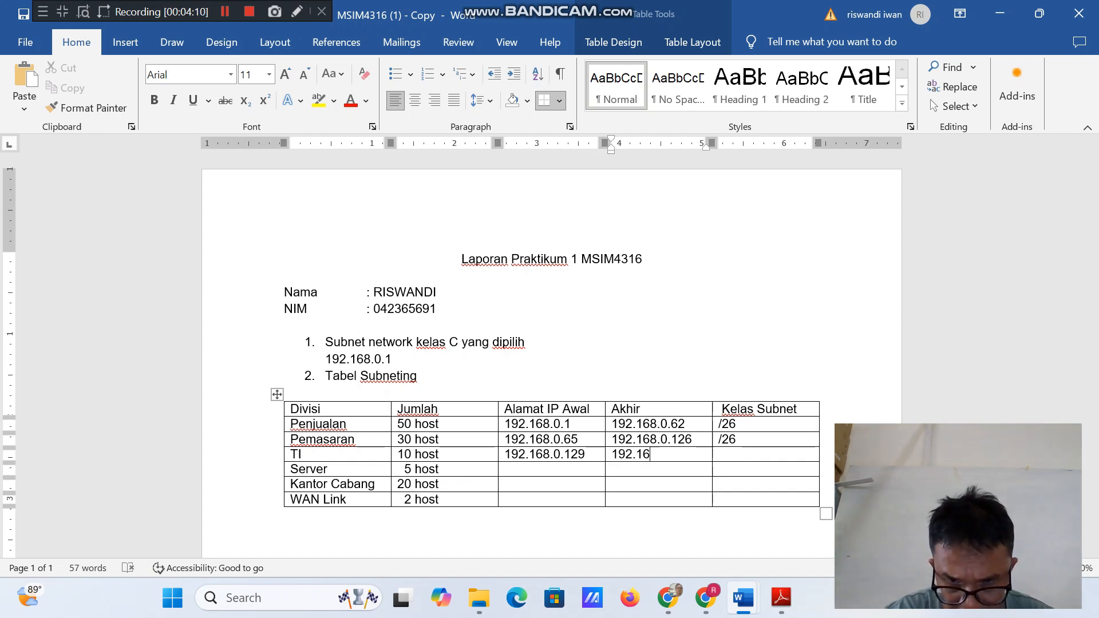
{"action": "type", "text": "6.0.158"}
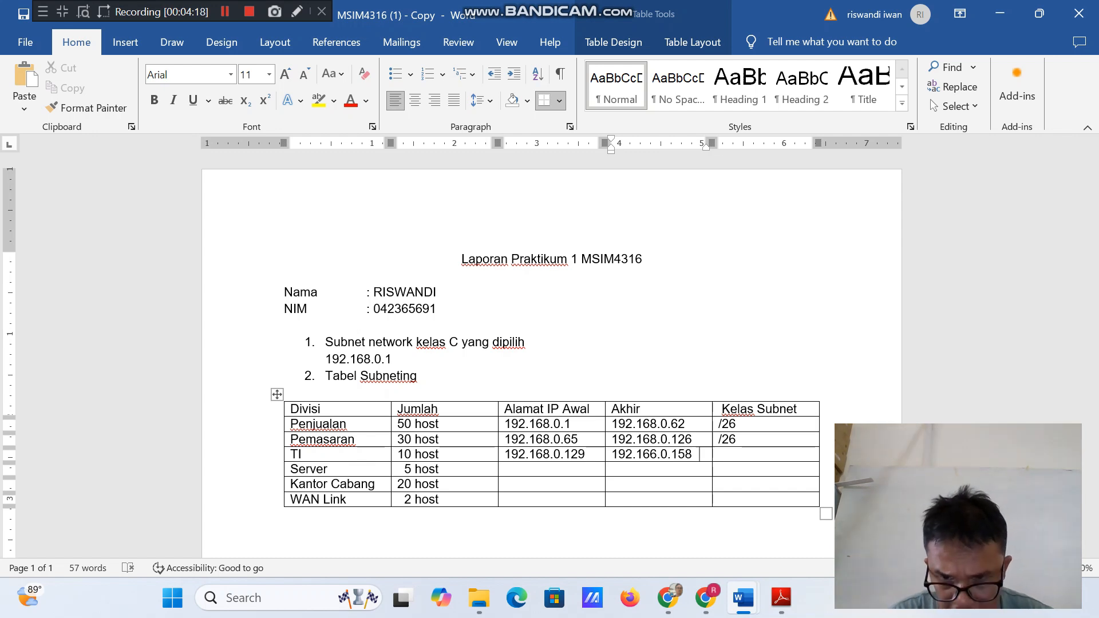
{"action": "key", "text": "Tab"}
{"action": "type", "text": "/27"}
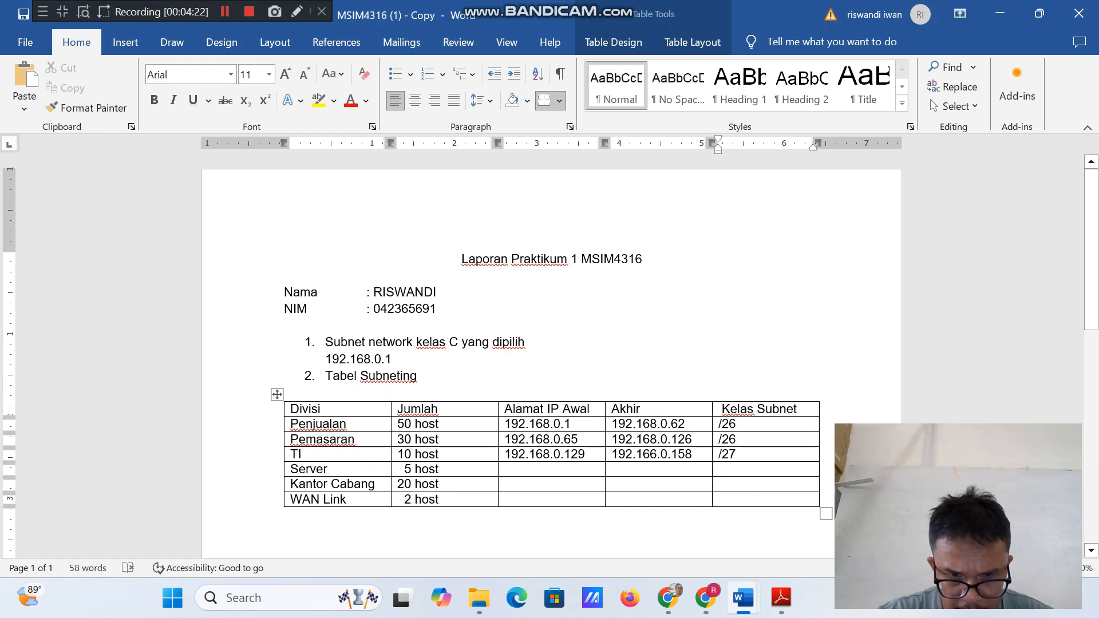
Enter 192.168.0.161 as the starting IP address in the Server row of the subnetting table.
{"action": "left_click", "coordinate": [505, 470]}
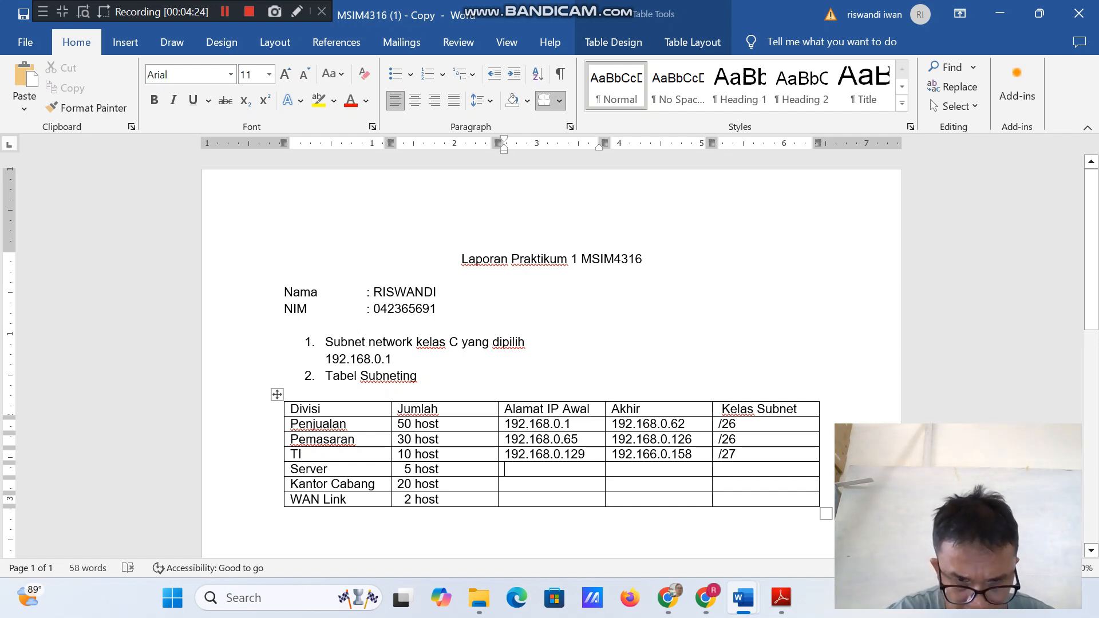
{"action": "type", "text": "192"}
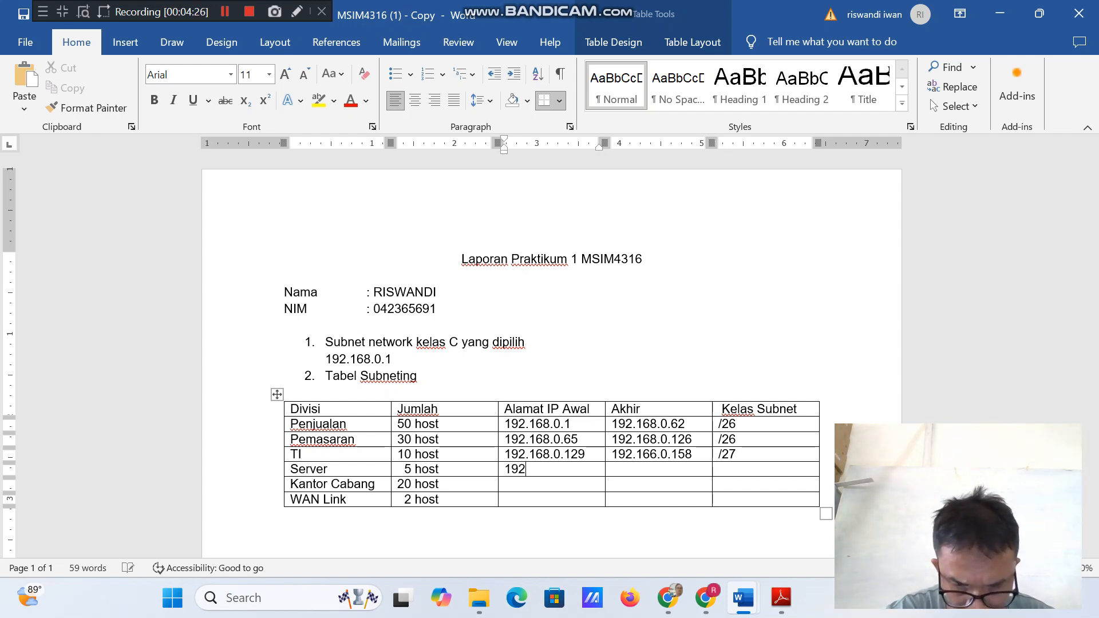
{"action": "type", "text": ","}
{"action": "key", "text": "BackSpace"}
{"action": "type", "text": ".168"}
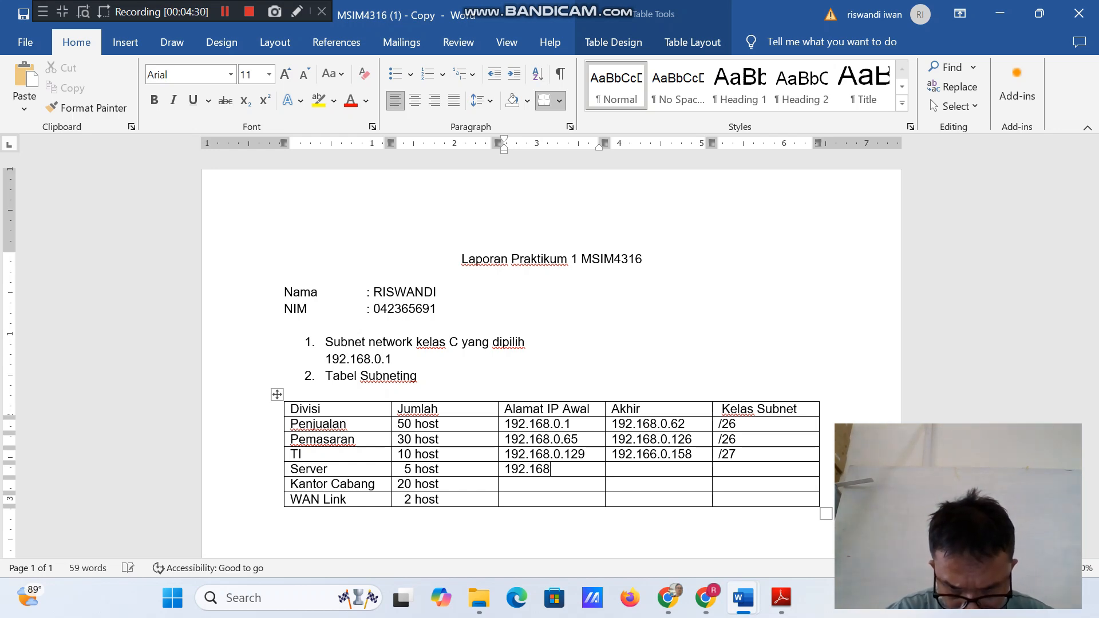
{"action": "type", "text": ".0"}
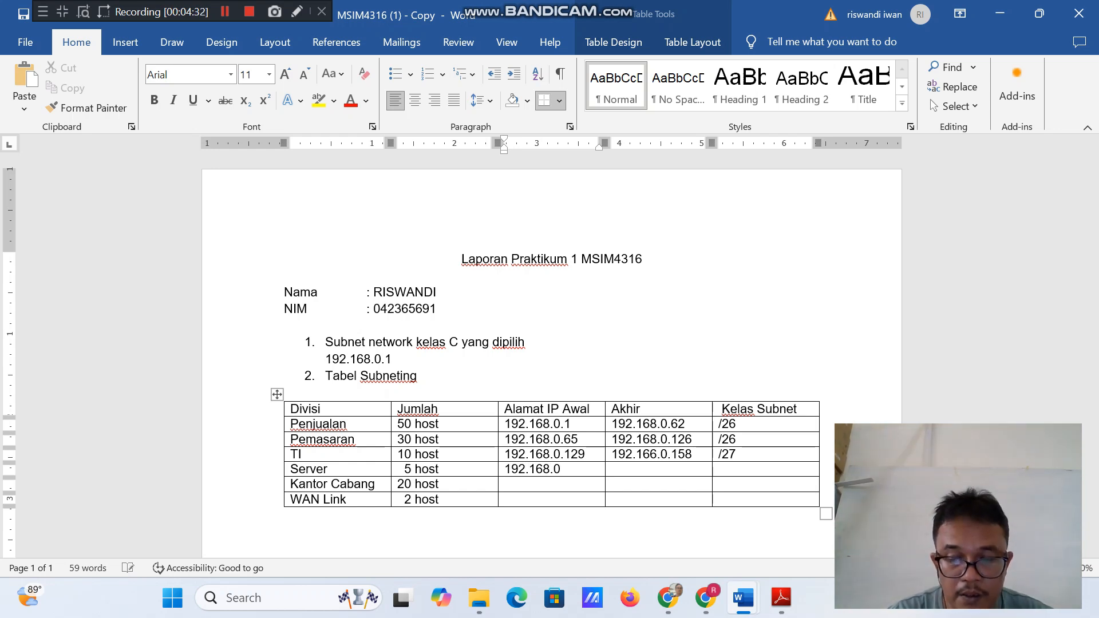
{"action": "type", "text": ".16"}
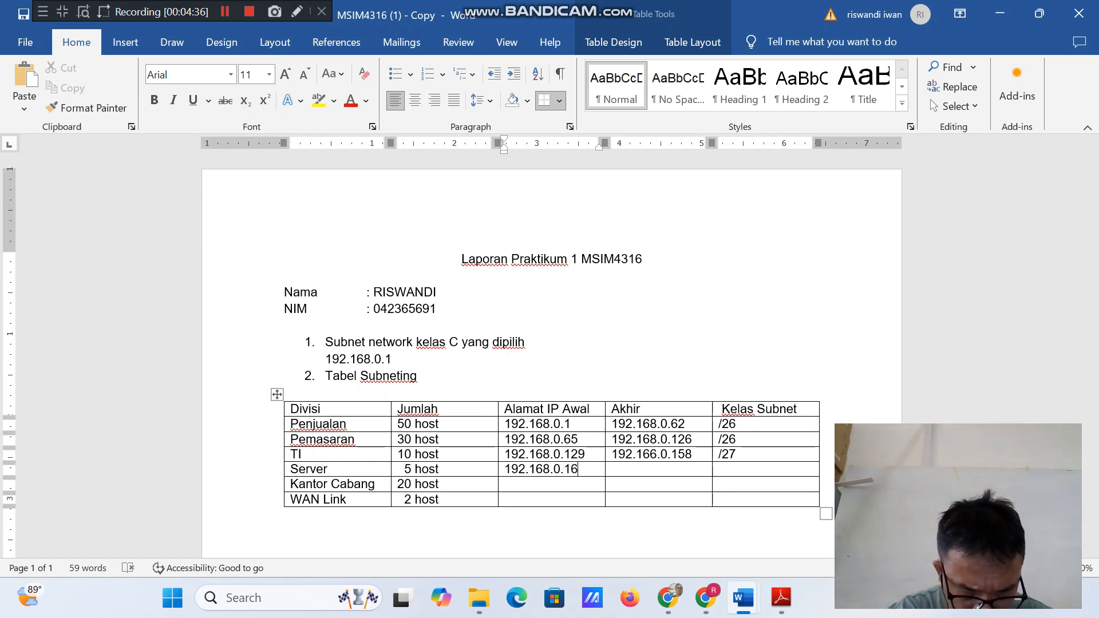
{"action": "type", "text": "1"}
Enter 192.168.0.174 as the ending IP address (Akhir) for Server.
{"action": "key", "text": "Tab"}
{"action": "type", "text": "1"}
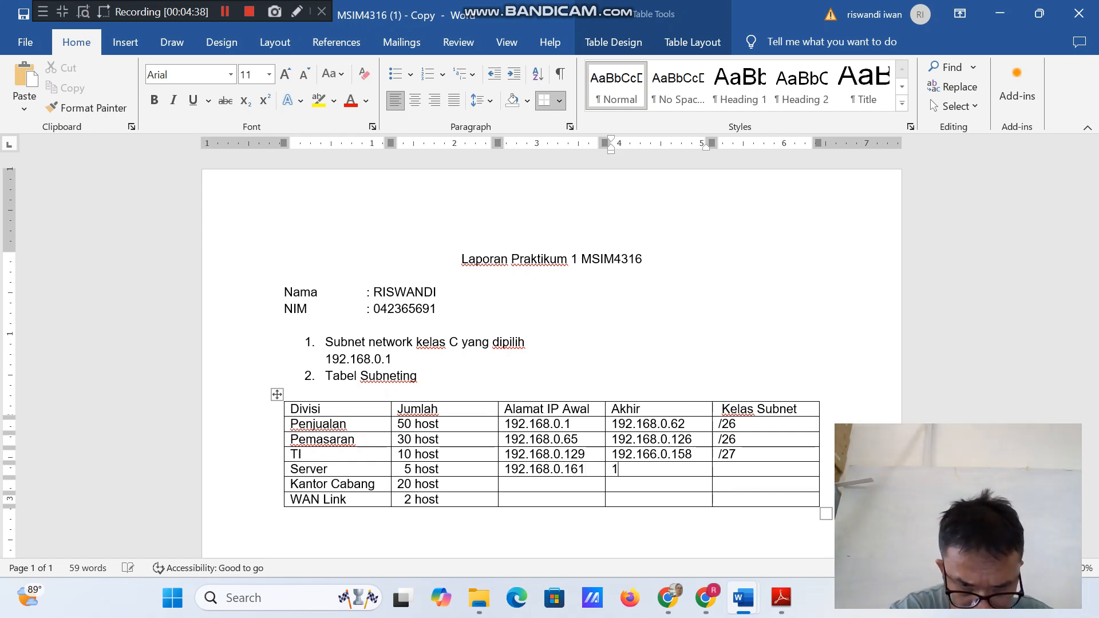
{"action": "type", "text": "92"}
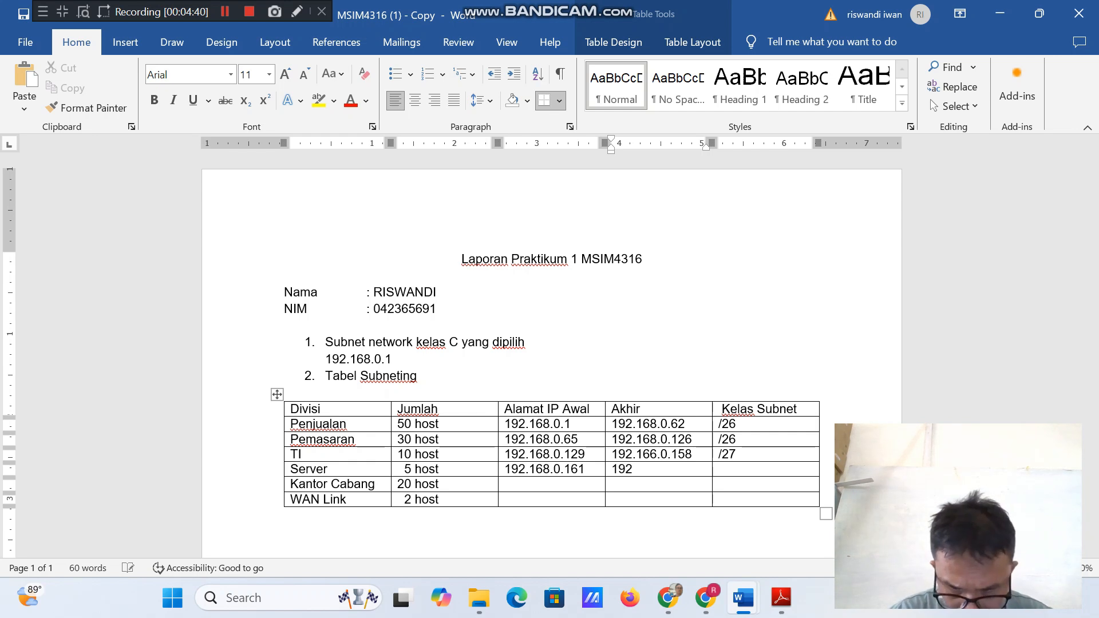
{"action": "type", "text": ".168.0.174"}
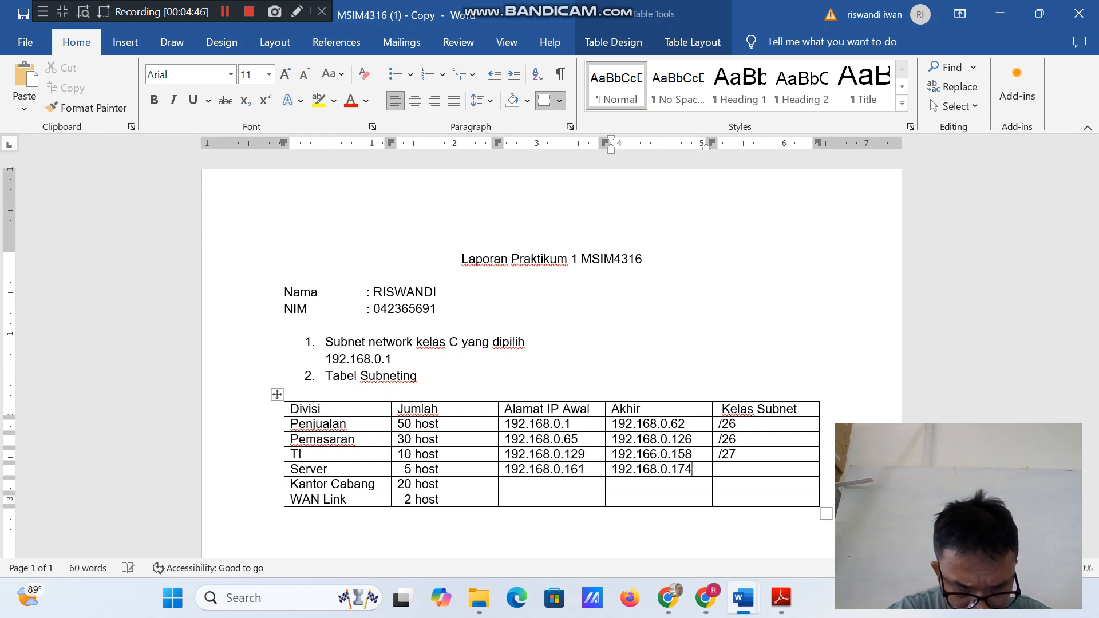
Enter /28 as the Kelas Subnet for the Server row.
{"action": "key", "text": "Tab"}
{"action": "type", "text": "/28"}
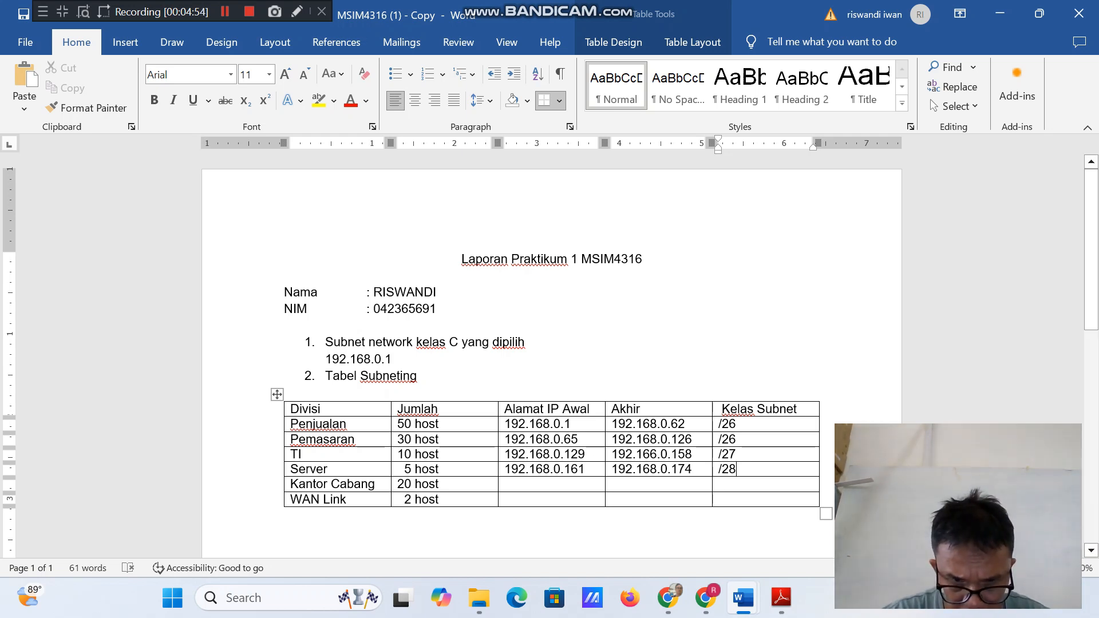
Enter 192.168.9.177 as the starting IP address (Alamat IP Awal) for Kantor Cabang.
{"action": "left_click", "coordinate": [515, 484]}
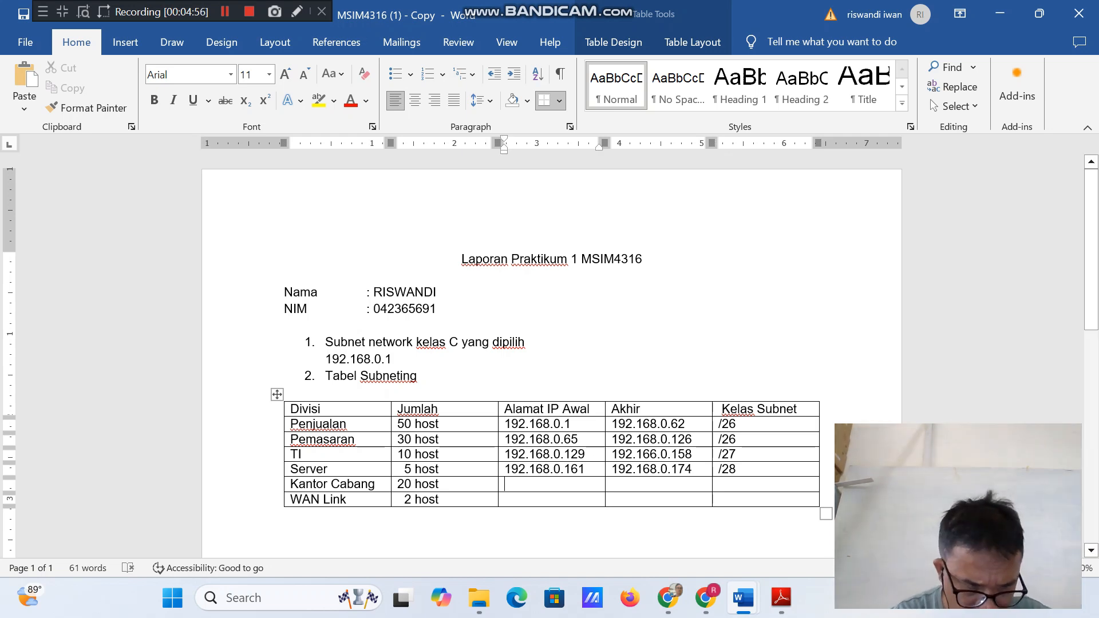
{"action": "type", "text": "19"}
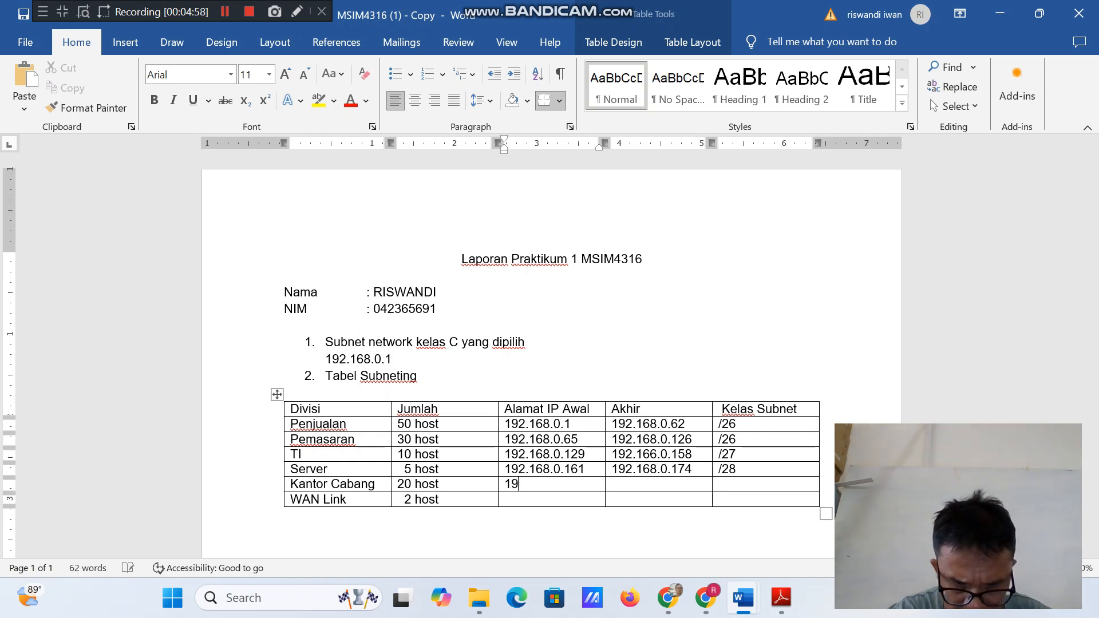
{"action": "type", "text": "2.16"}
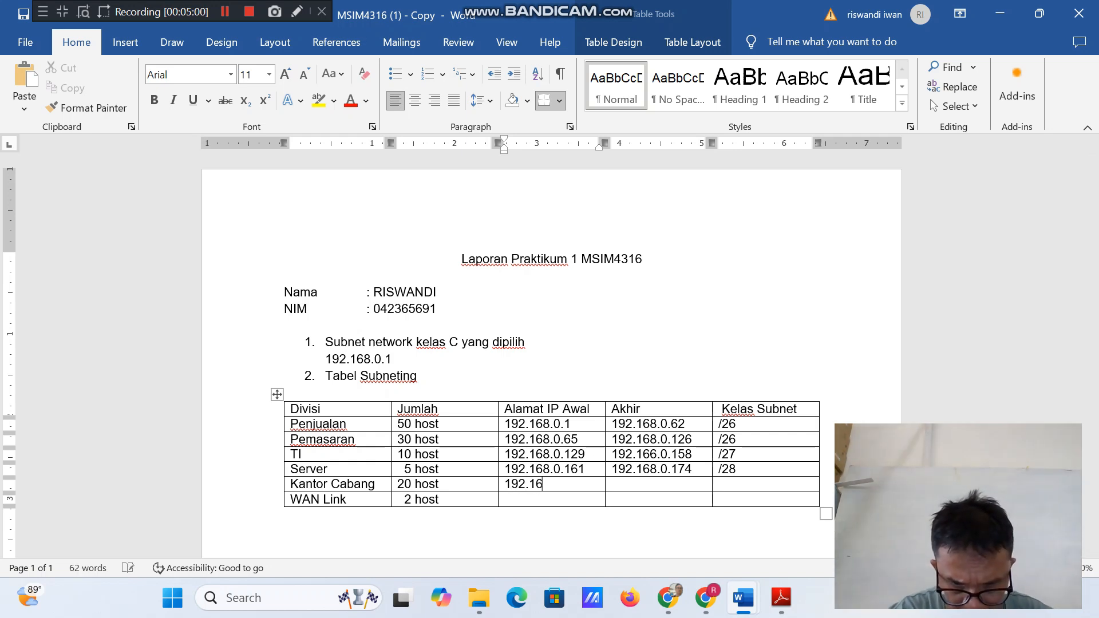
{"action": "type", "text": "8."}
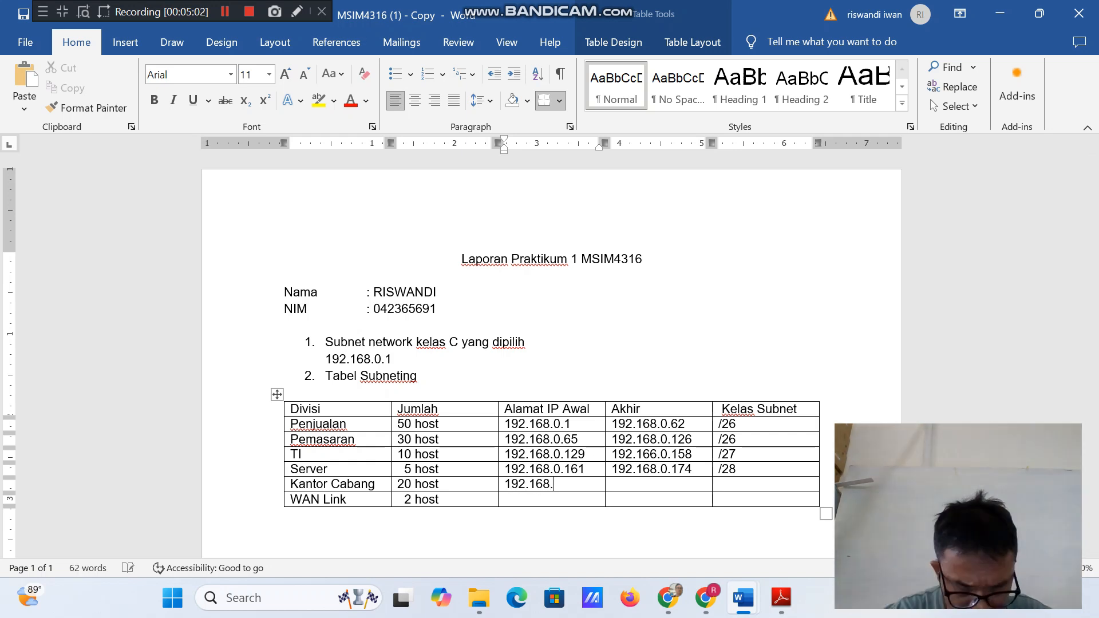
{"action": "type", "text": "9.177"}
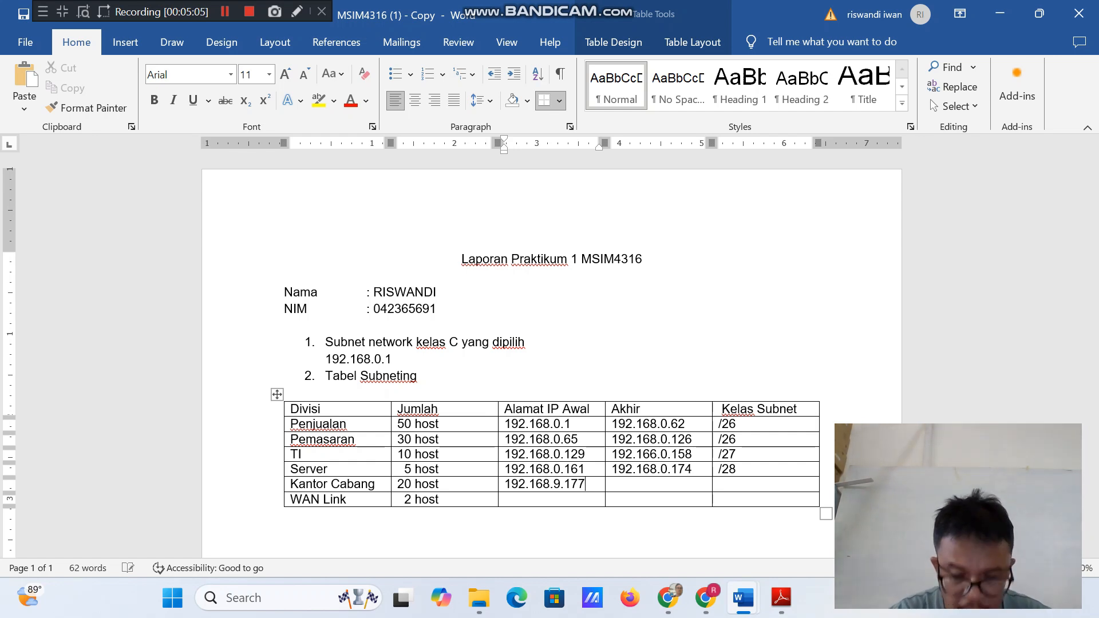
Enter 192.168.0.206 as the ending IP address (Akhir) for Kantor Cabang.
{"action": "key", "text": "Tab"}
{"action": "type", "text": "192"}
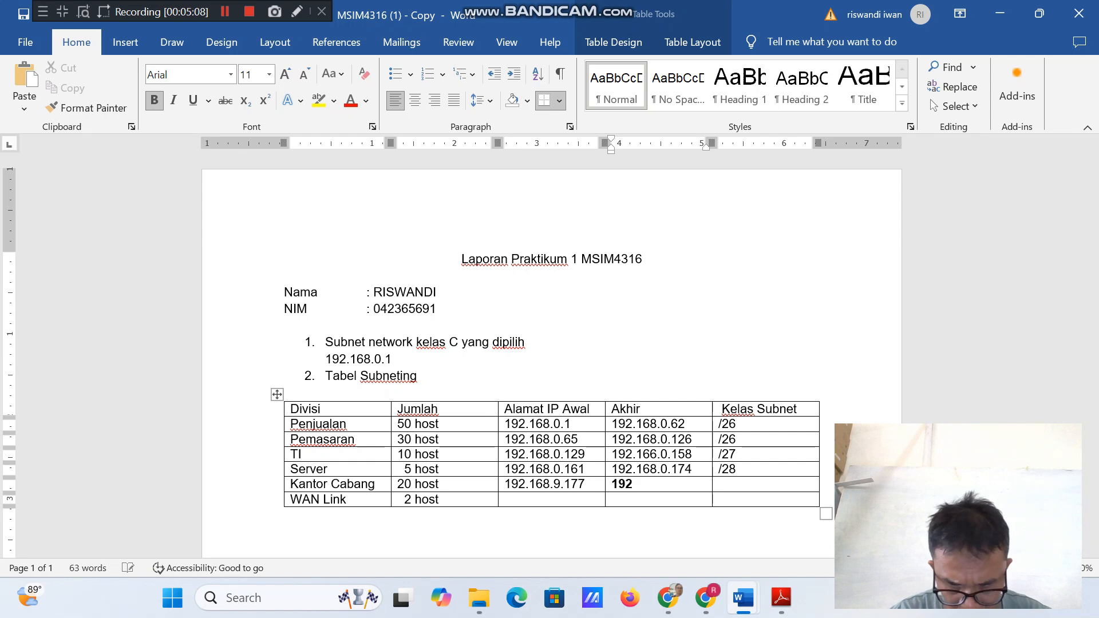
{"action": "type", "text": ".16"}
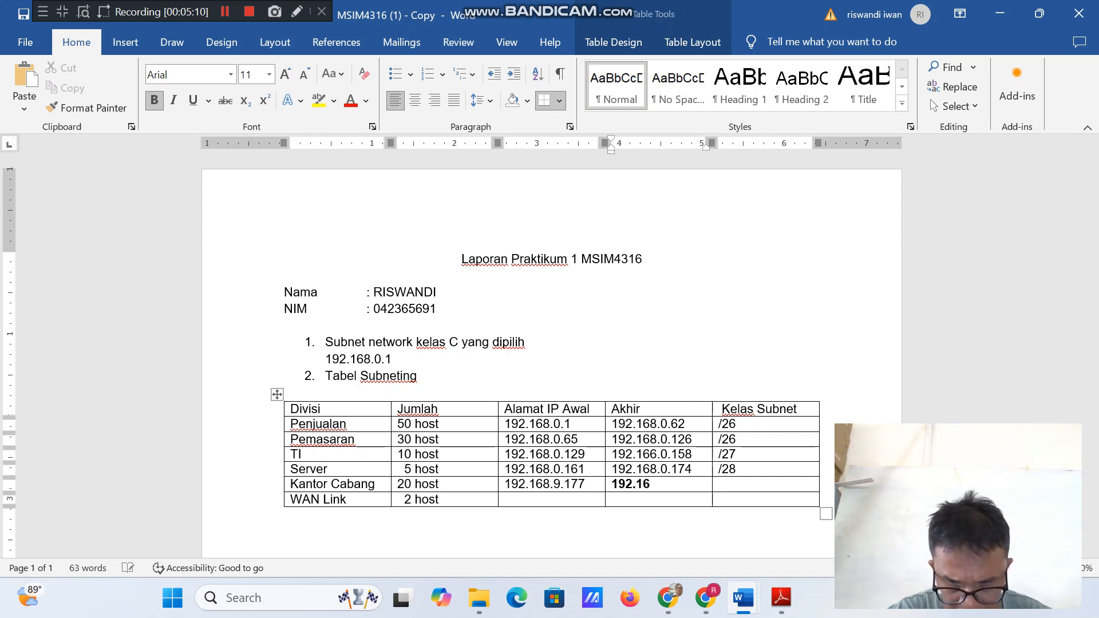
{"action": "type", "text": "8.0"}
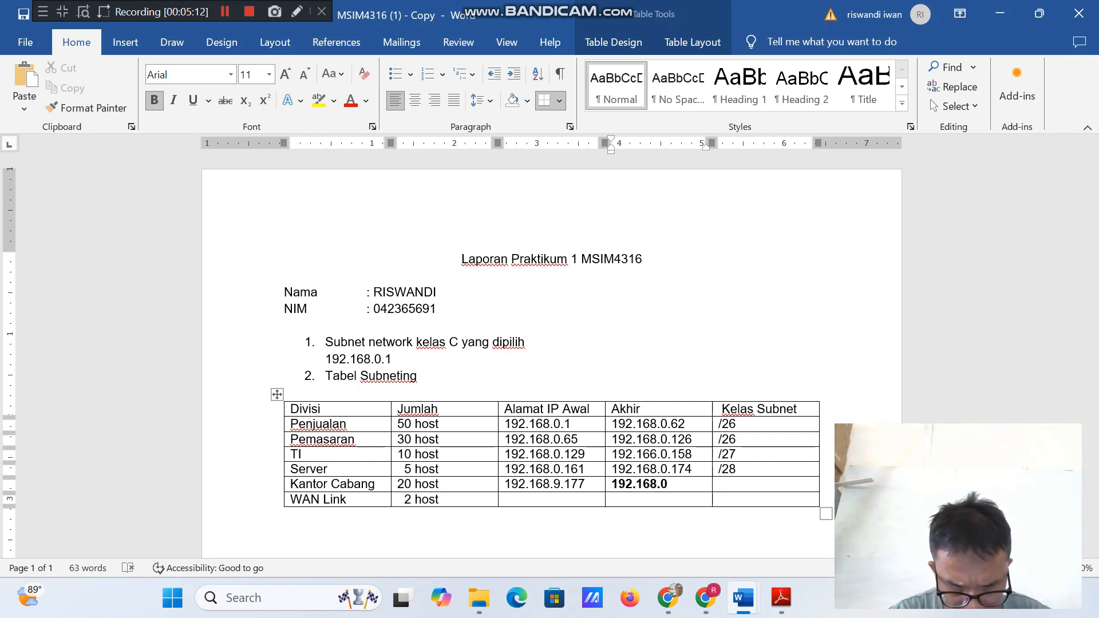
{"action": "type", "text": ".206"}
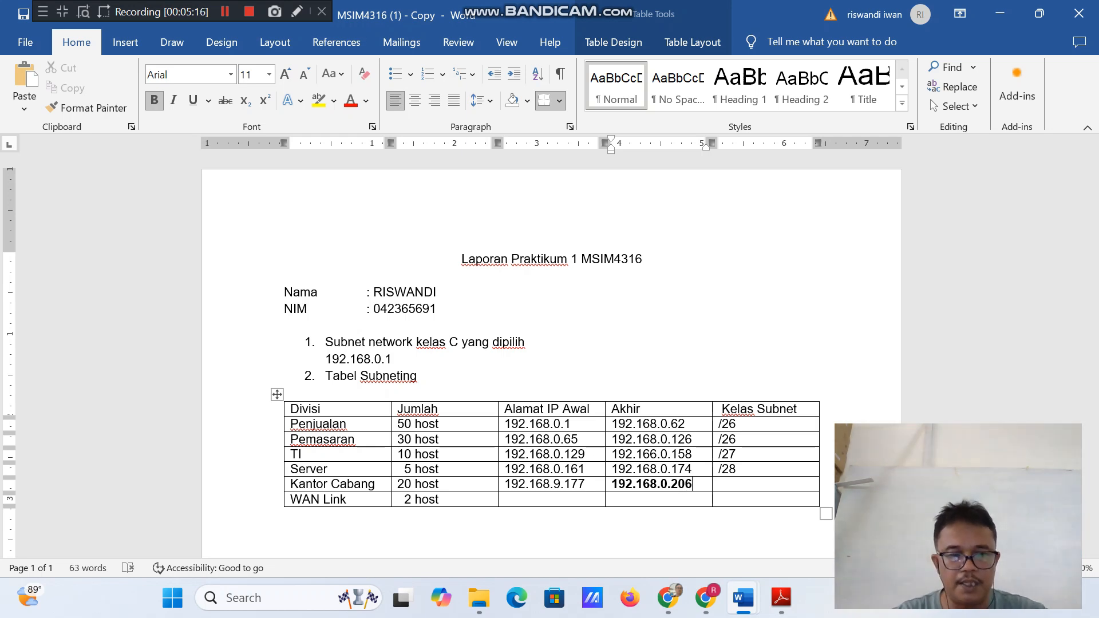
Enter /27 as the Kelas Subnet for Kantor Cabang.
{"action": "left_click", "coordinate": [732, 484]}
{"action": "type", "text": "/27"}
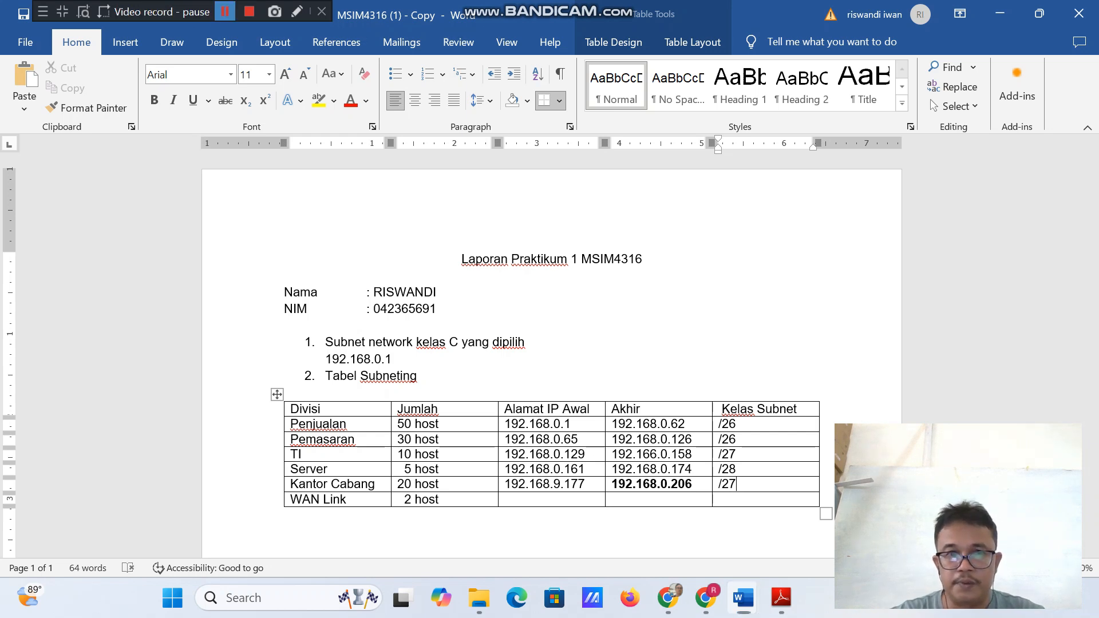
{"action": "left_click", "coordinate": [225, 12]}
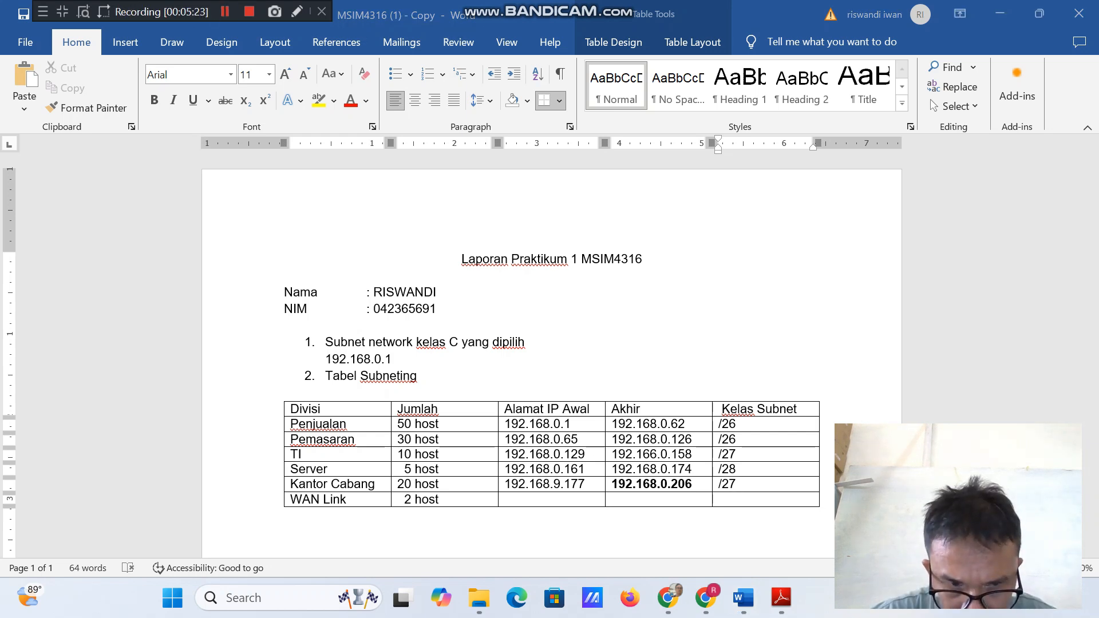
{"action": "left_click", "coordinate": [737, 484]}
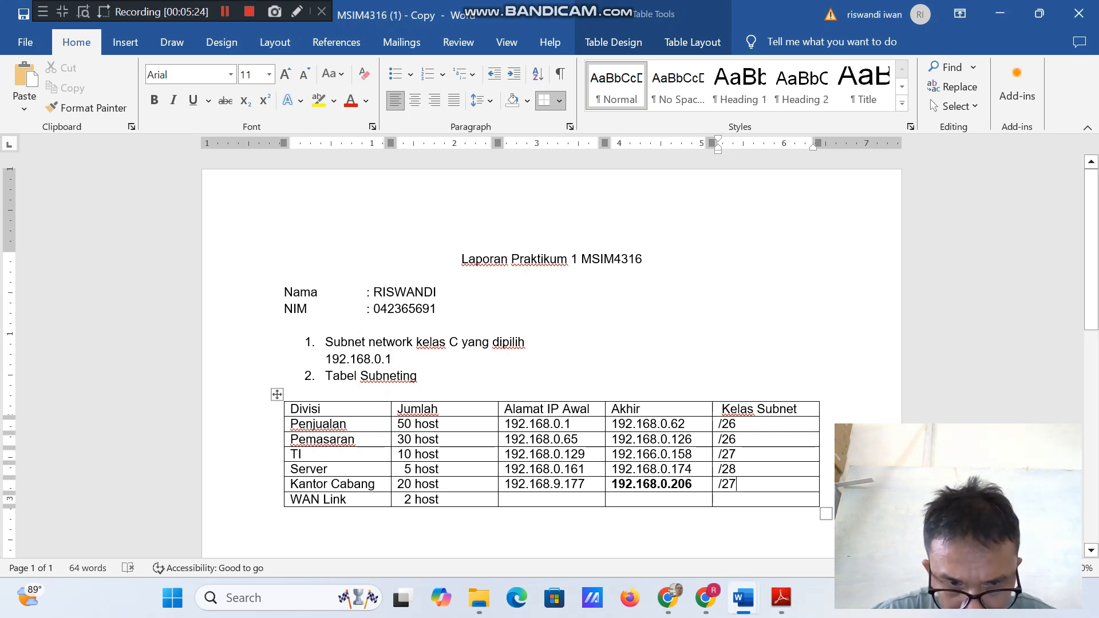
Enter the first three octets, 192.168.0, of the starting IP address in the WAN Link row.
{"action": "left_click", "coordinate": [505, 499]}
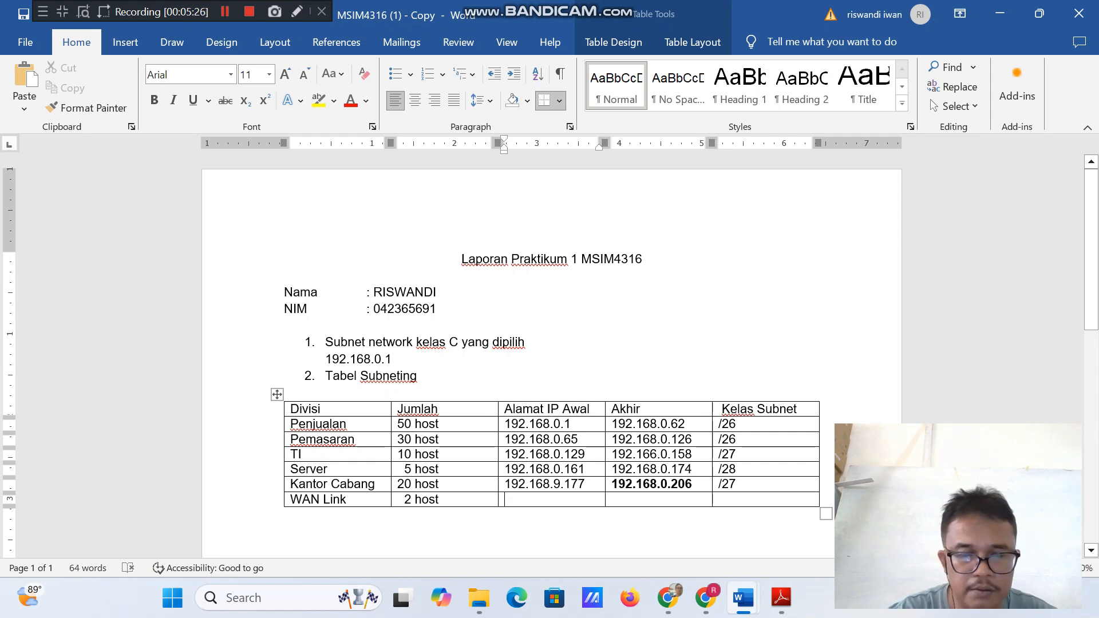
{"action": "type", "text": "1"}
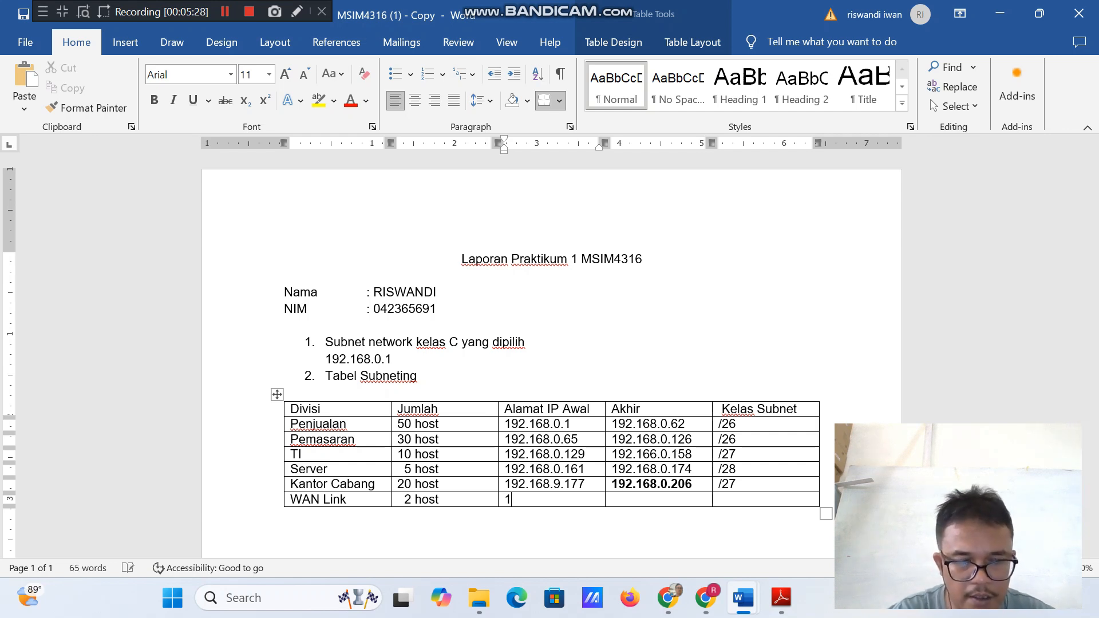
{"action": "type", "text": "92"}
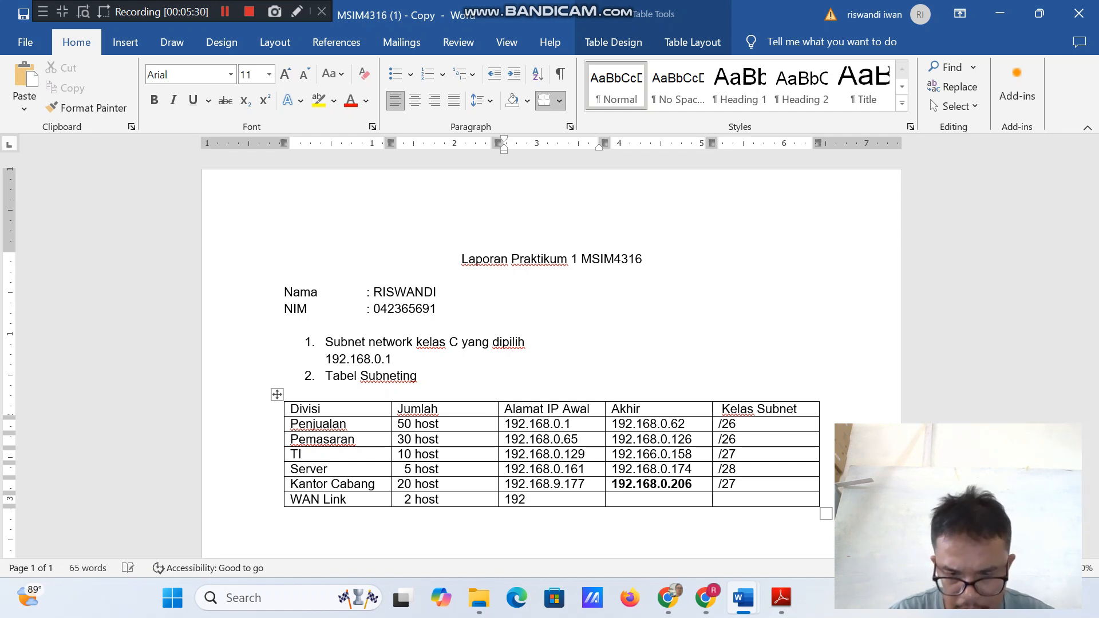
{"action": "type", "text": ".168."}
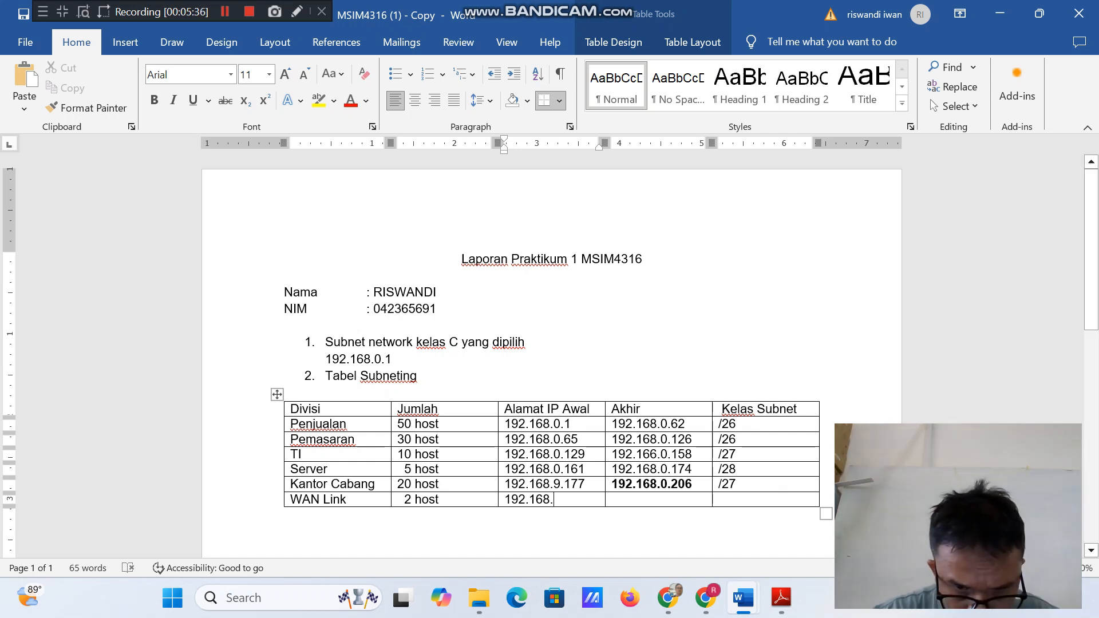
{"action": "type", "text": "0"}
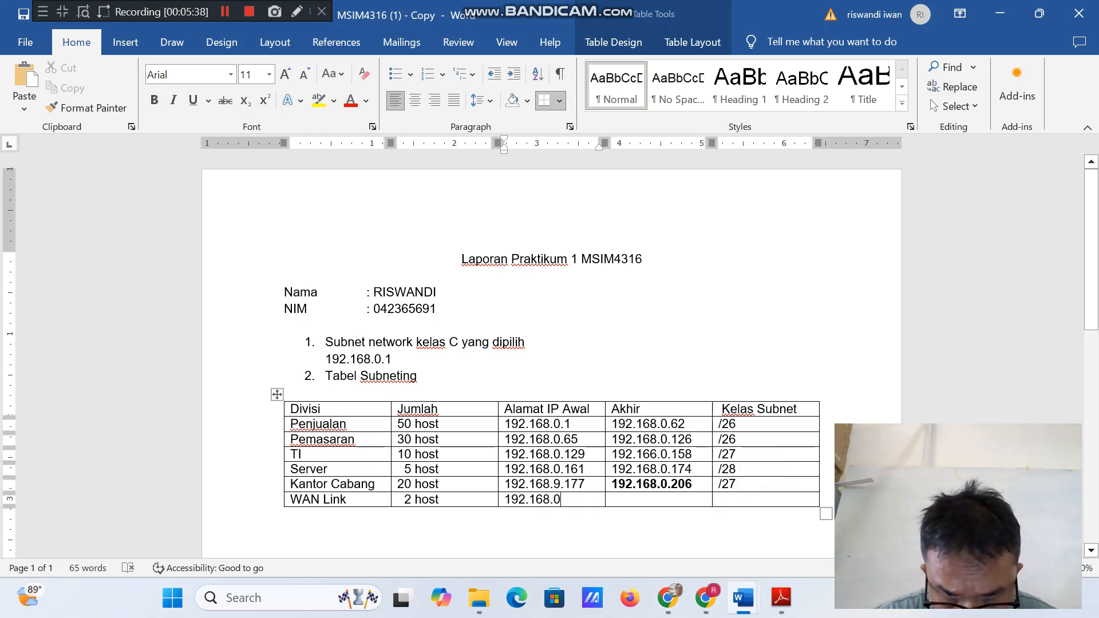
Correct the third octet of Kantor Cabang's starting IP address so it reads 192.168.0.177.
{"action": "left_click", "coordinate": [571, 485]}
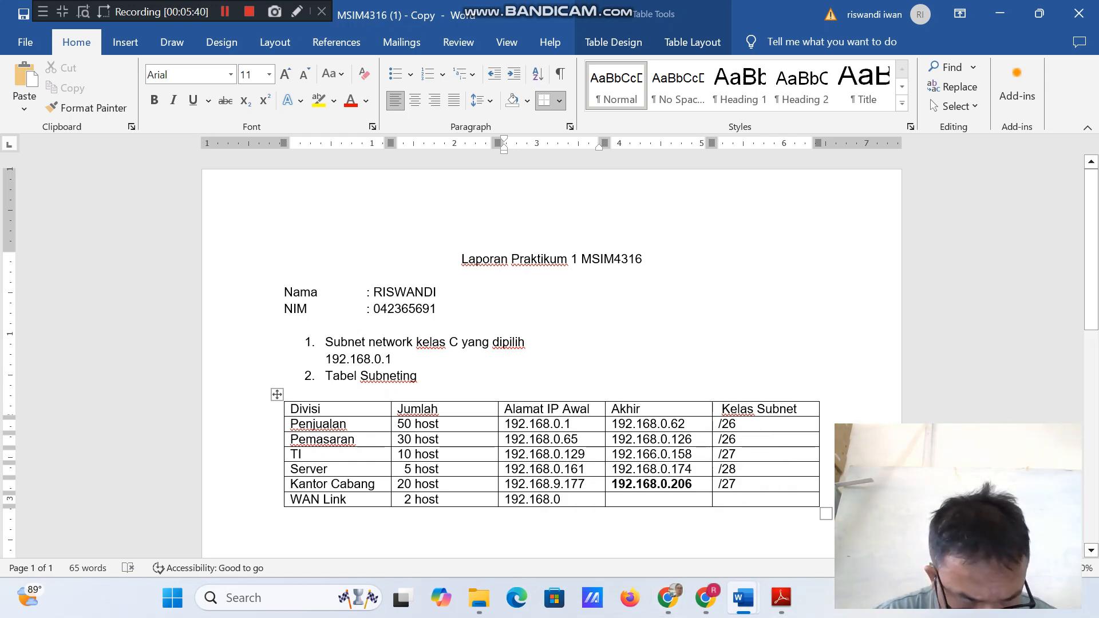
{"action": "key", "text": "BackSpace"}
{"action": "type", "text": "0"}
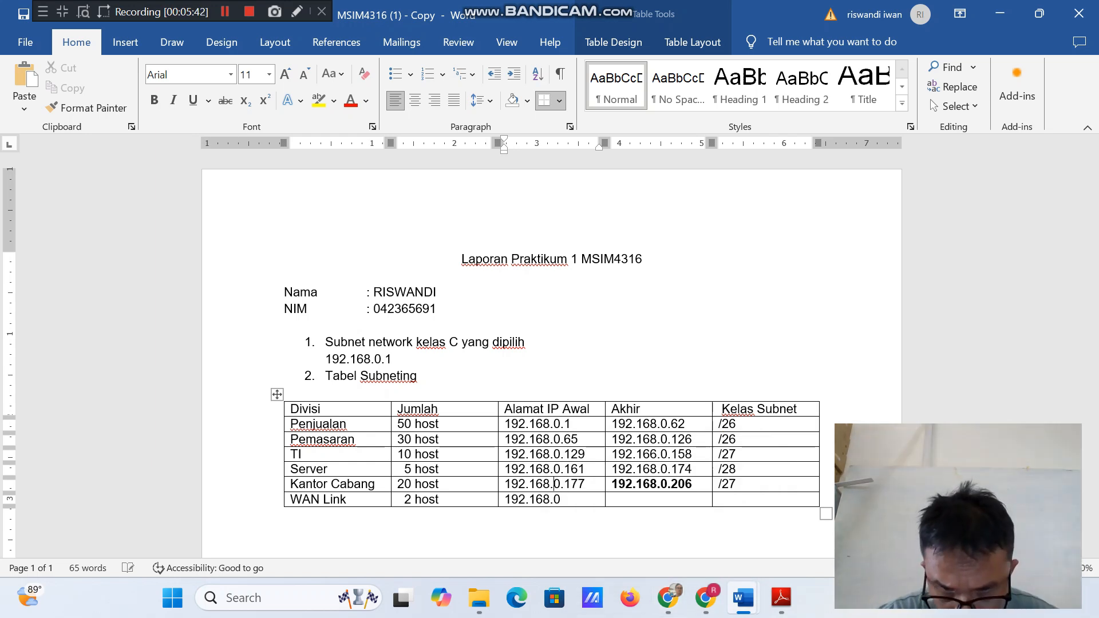
Complete the starting IP address for WAN Link as 192.168.0.200.
{"action": "key", "text": "Down"}
{"action": "type", "text": "."}
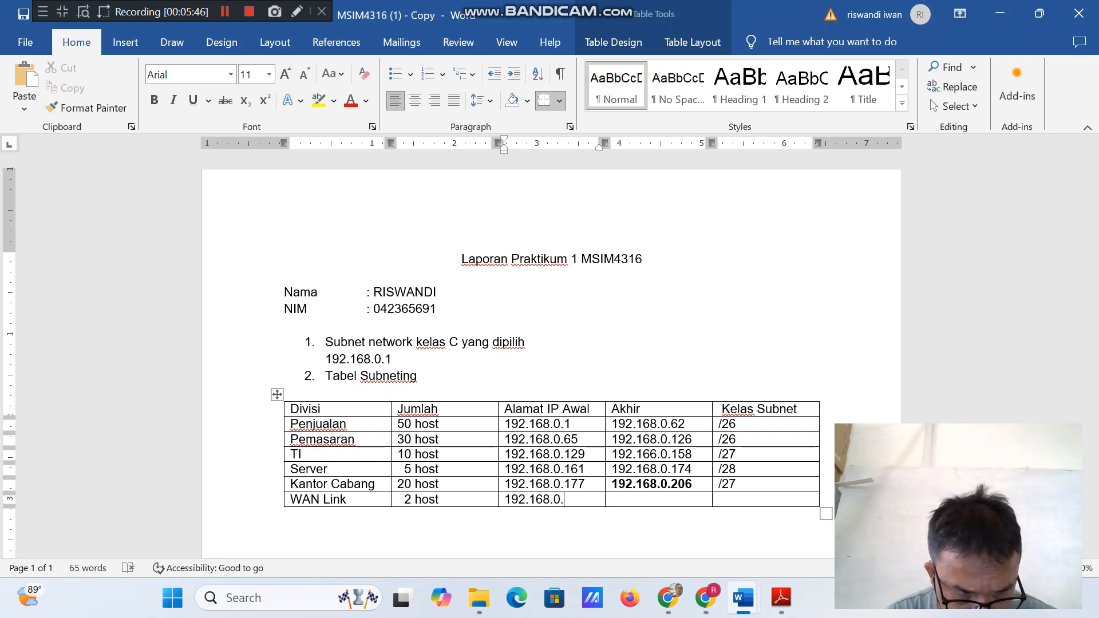
{"action": "type", "text": "200"}
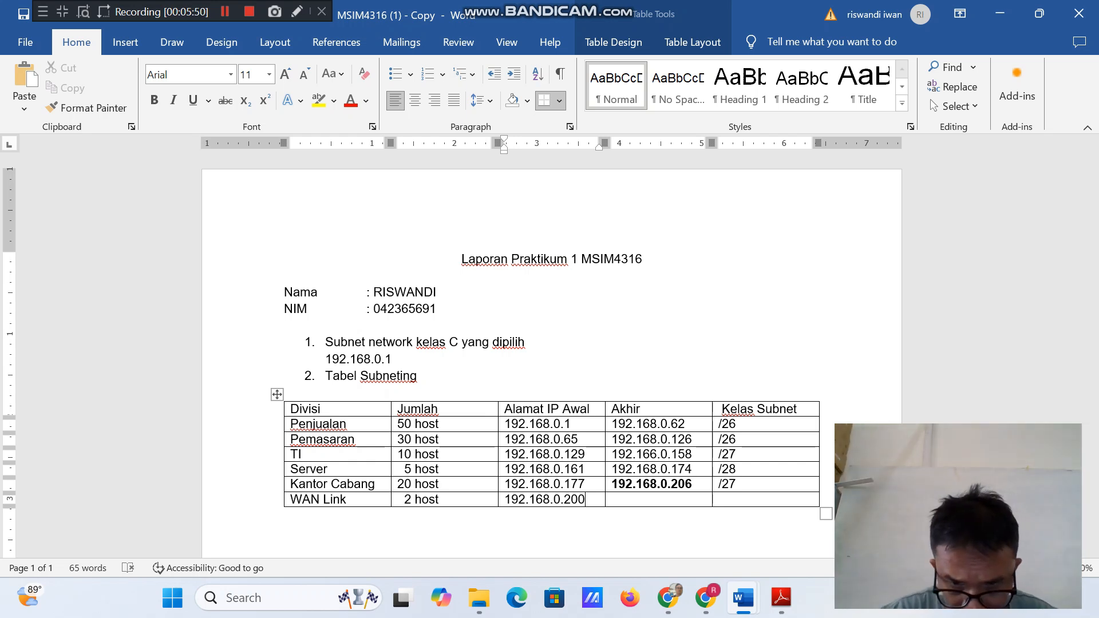
Enter the first two octets, 192.168, of the ending IP address in the WAN Link row.
{"action": "left_click", "coordinate": [613, 500]}
{"action": "type", "text": "1"}
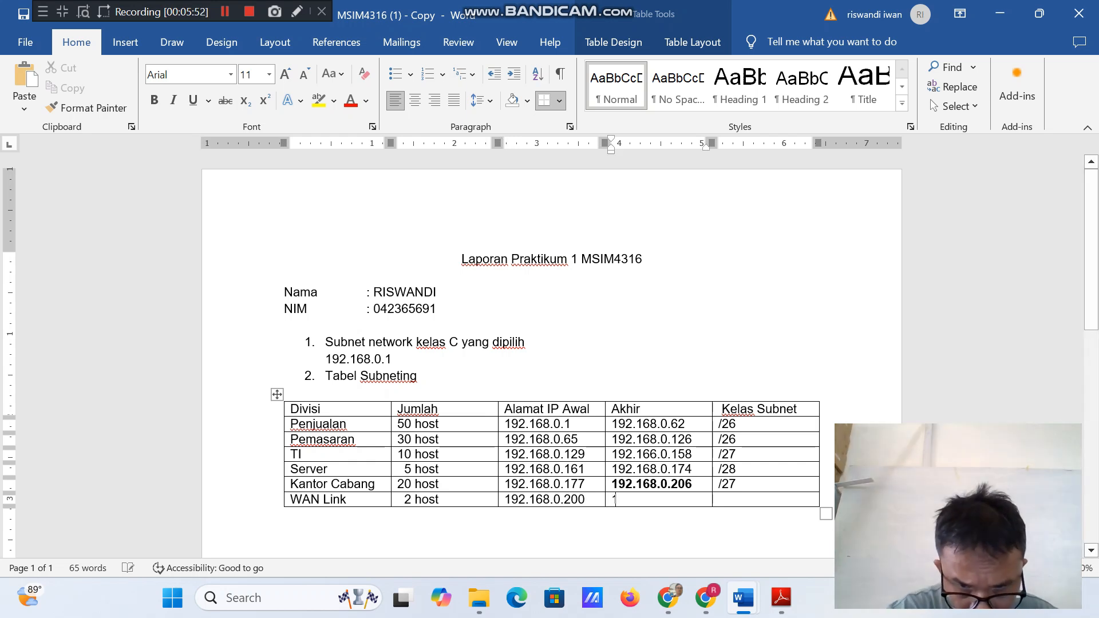
{"action": "type", "text": "92.1"}
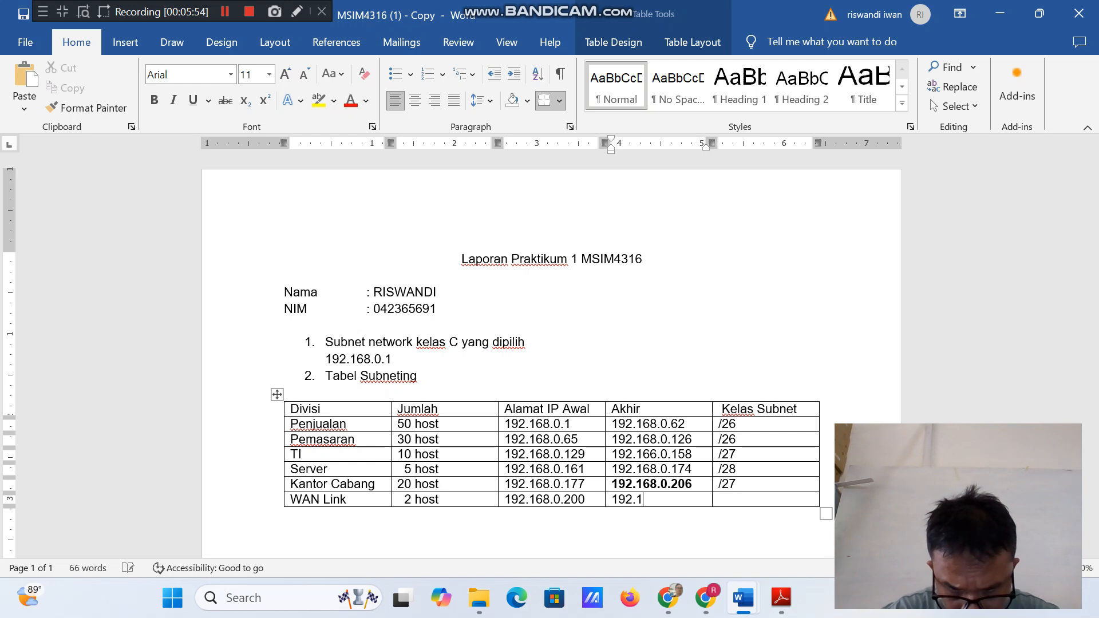
{"action": "type", "text": "68"}
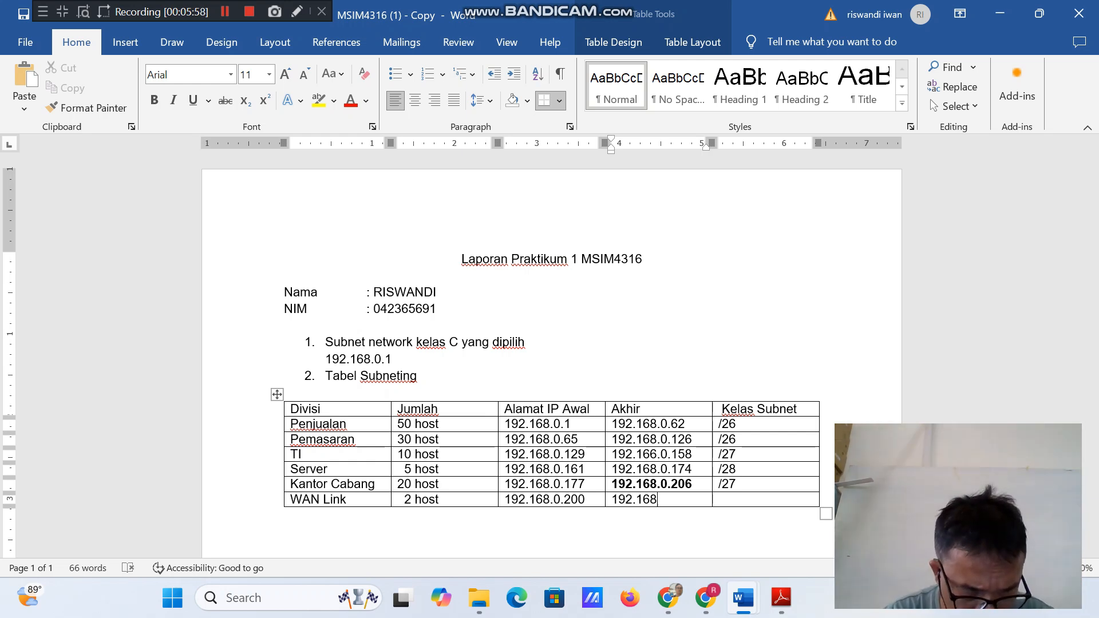
Change the last octet of WAN Link's starting IP address so it reads 192.168.0.209.
{"action": "left_click", "coordinate": [586, 499]}
{"action": "key", "text": "BackSpace"}
{"action": "type", "text": "92"}
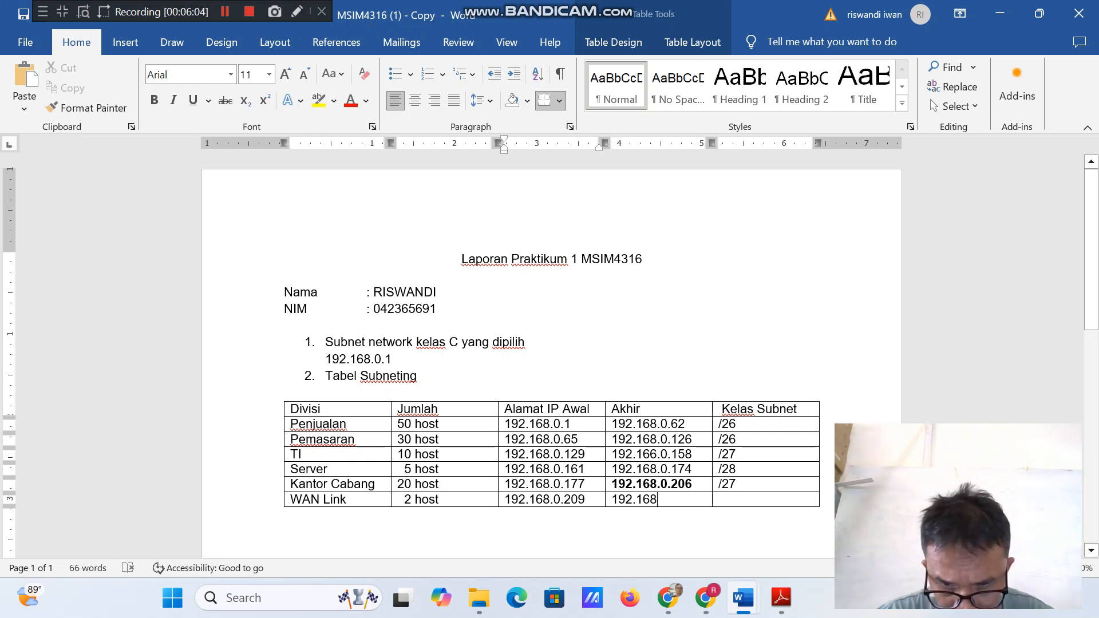
{"action": "type", "text": ".168.0."}
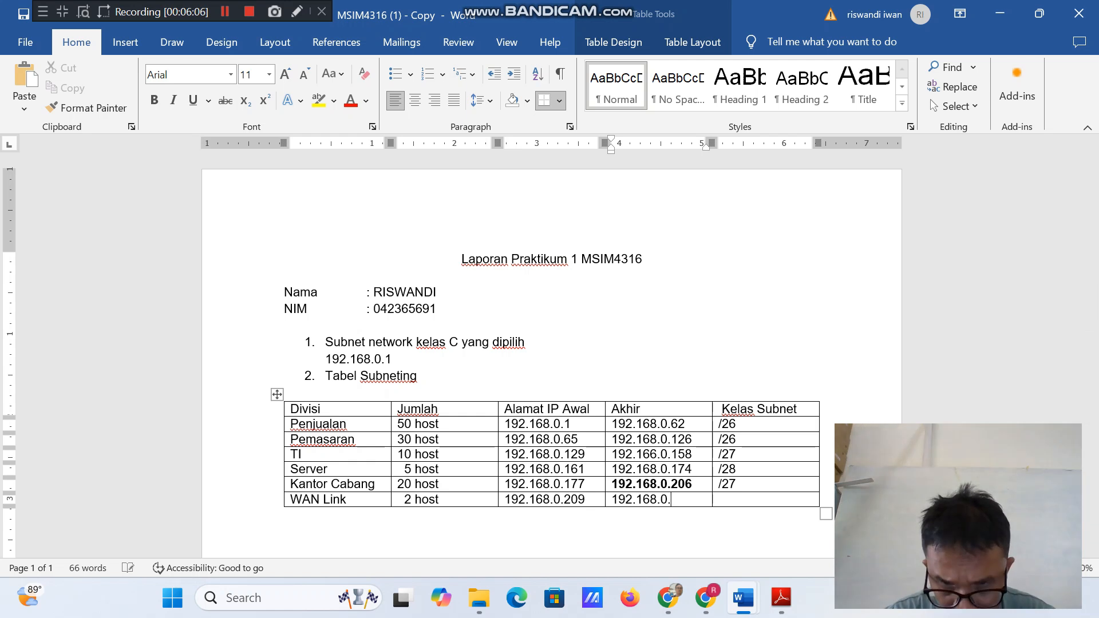
{"action": "type", "text": "201"}
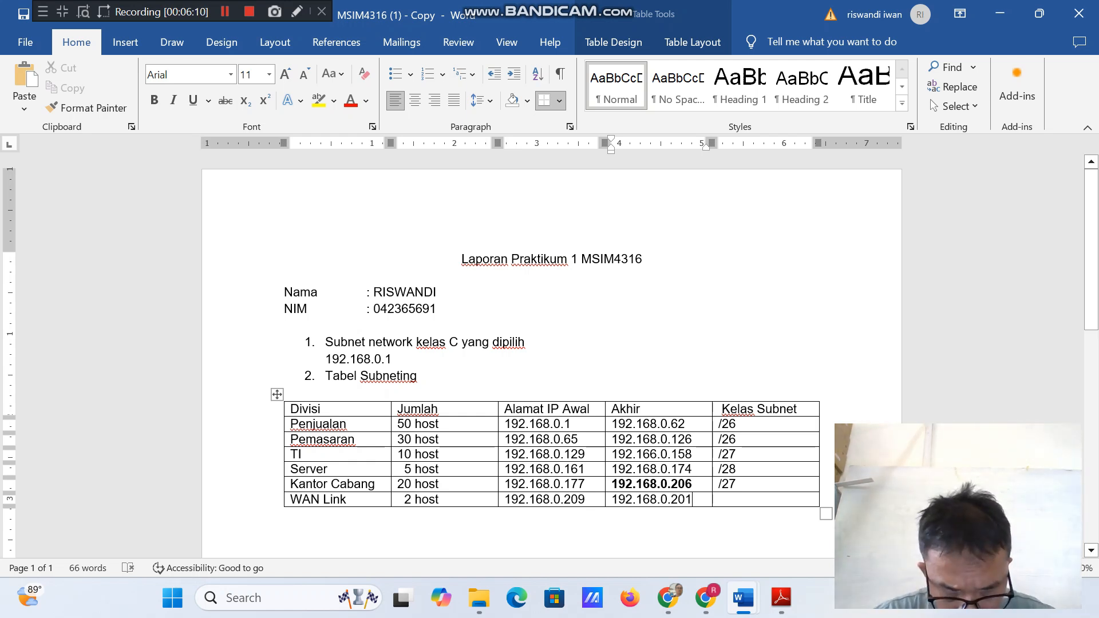
Remove the bold formatting from Kantor Cabang's ending IP address and enter /30 as the Kelas Subnet for WAN Link.
{"action": "left_click_drag", "start_coordinate": [693, 483], "coordinate": [611, 484]}
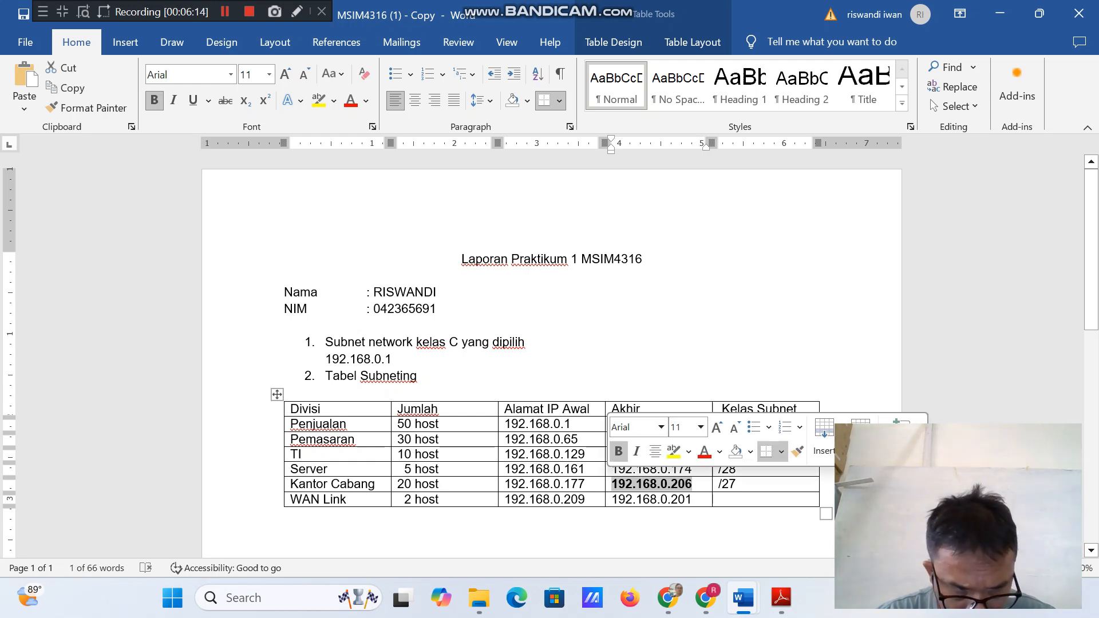
{"action": "key", "text": "ctrl+b"}
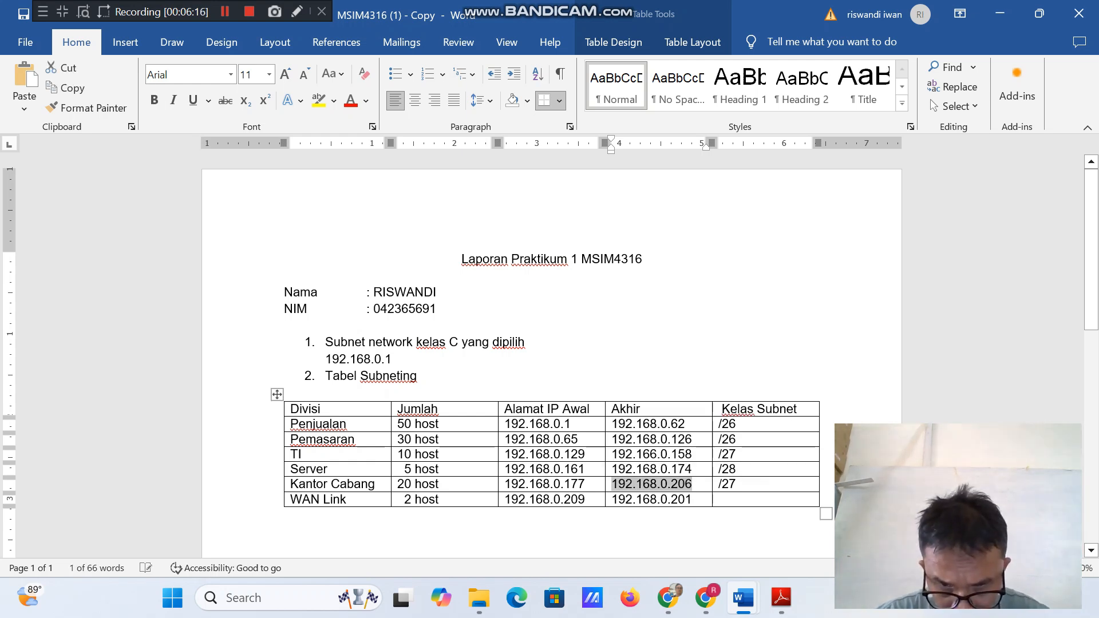
{"action": "left_click", "coordinate": [720, 499]}
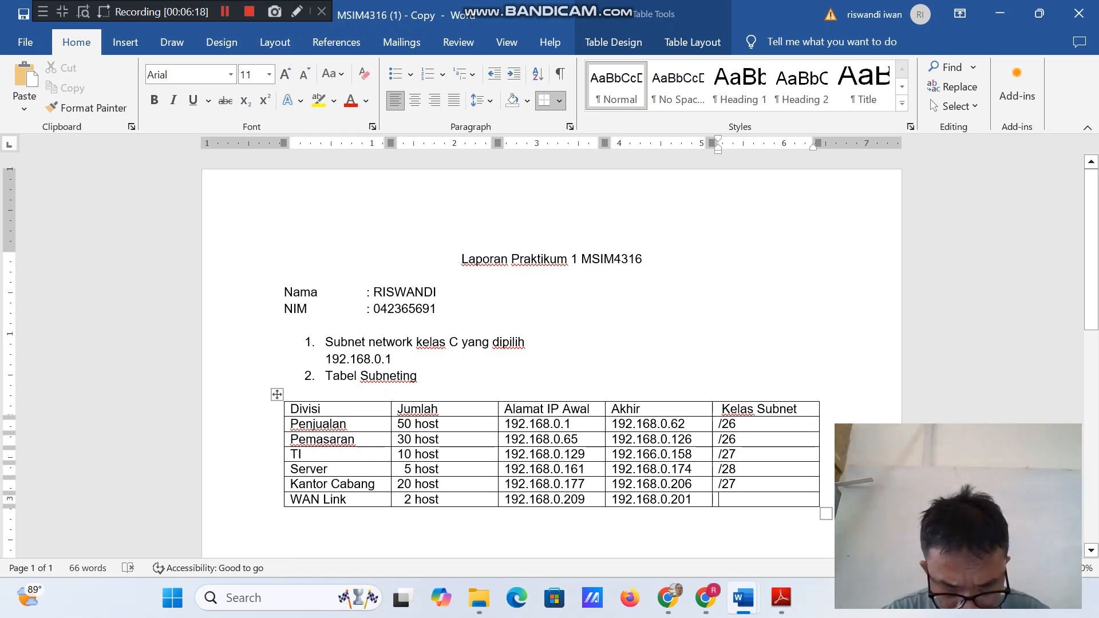
{"action": "type", "text": "/30"}
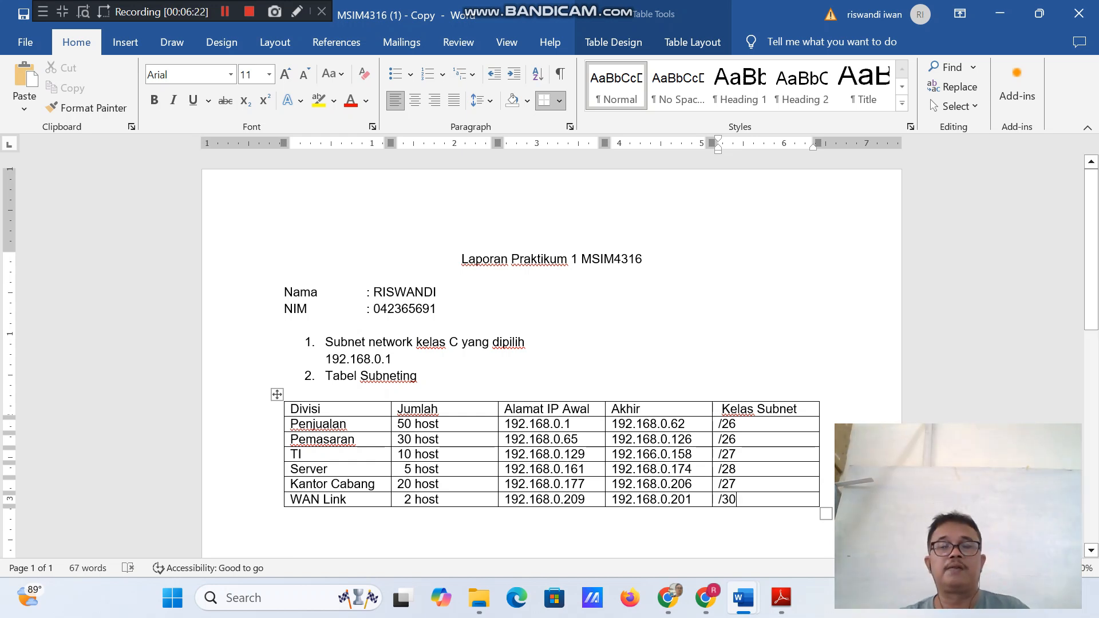
Make the report title and the Nama and NIM lines bold.
{"action": "left_click", "coordinate": [326, 393]}
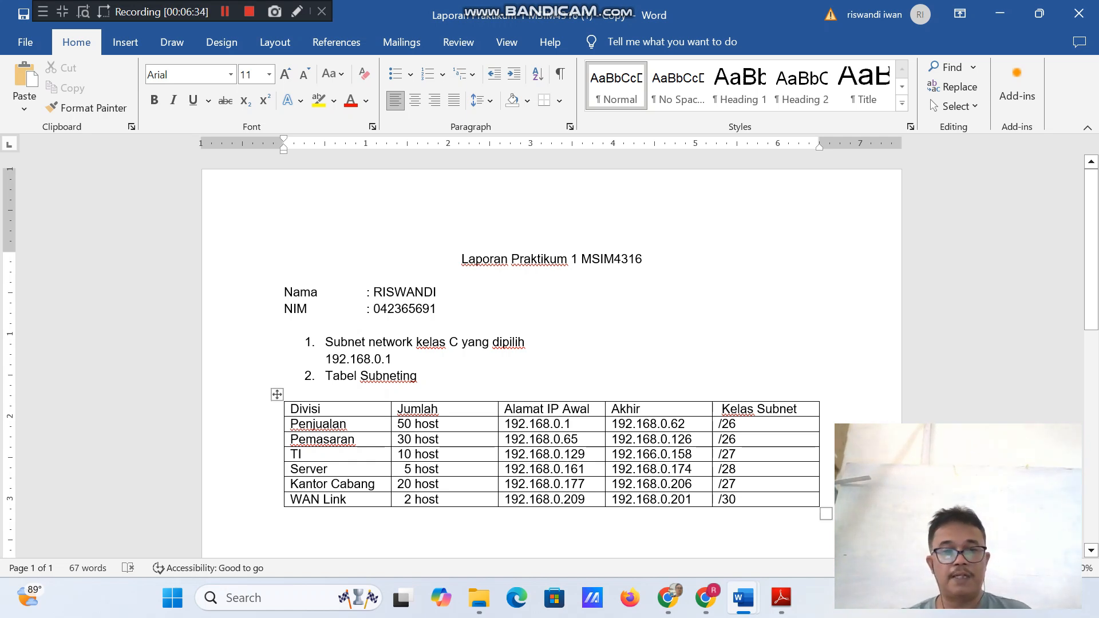
{"action": "left_click_drag", "start_coordinate": [462, 260], "coordinate": [458, 310]}
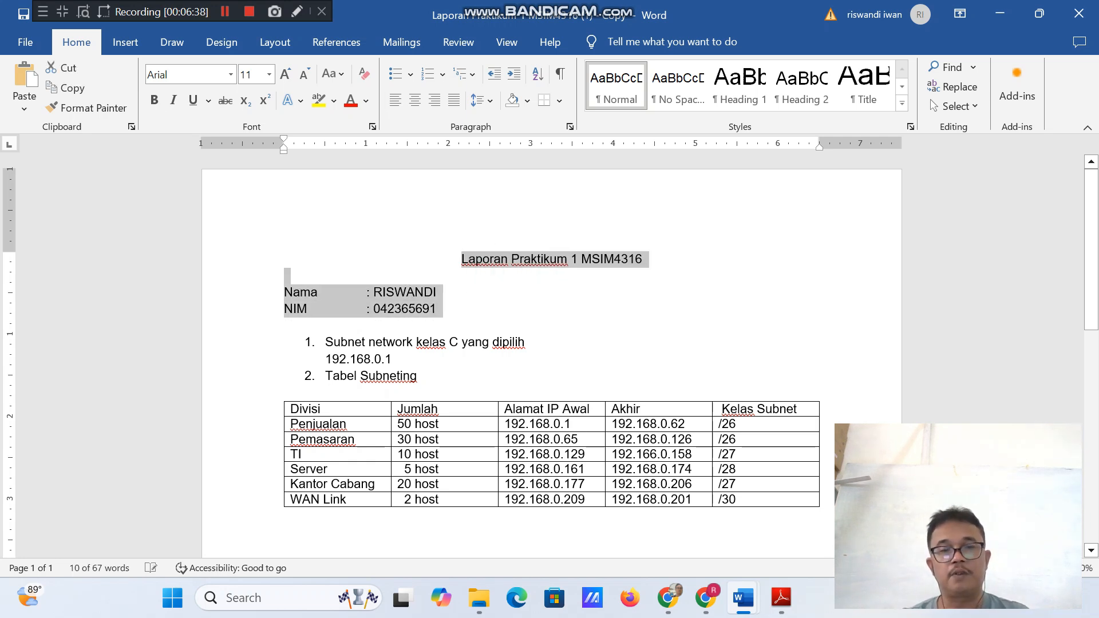
{"action": "key", "text": "ctrl+b"}
{"action": "left_click", "coordinate": [456, 375]}
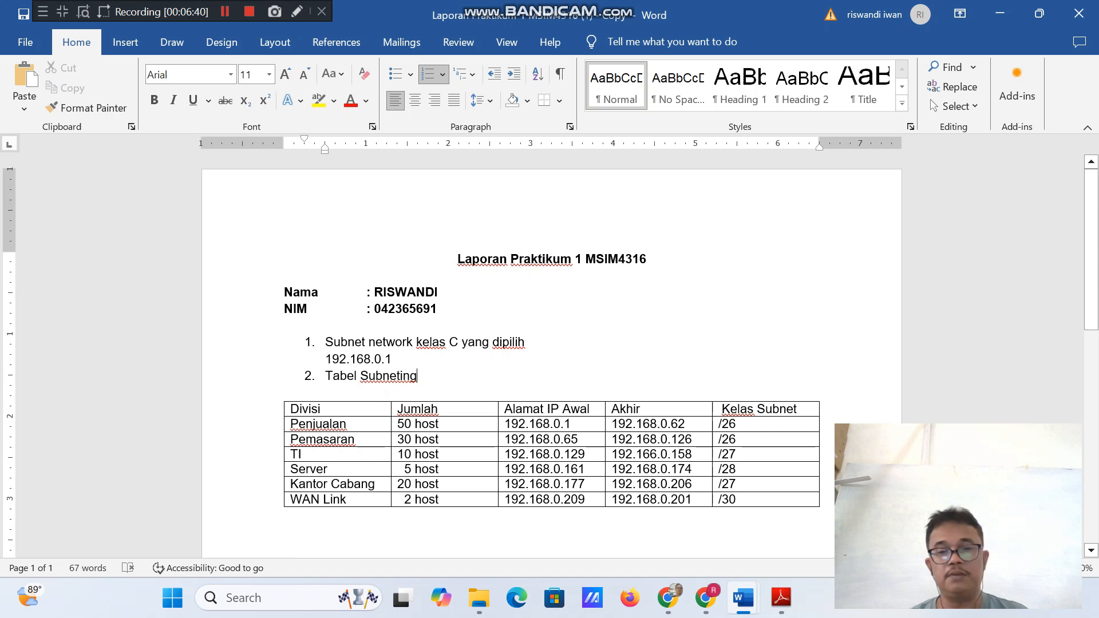